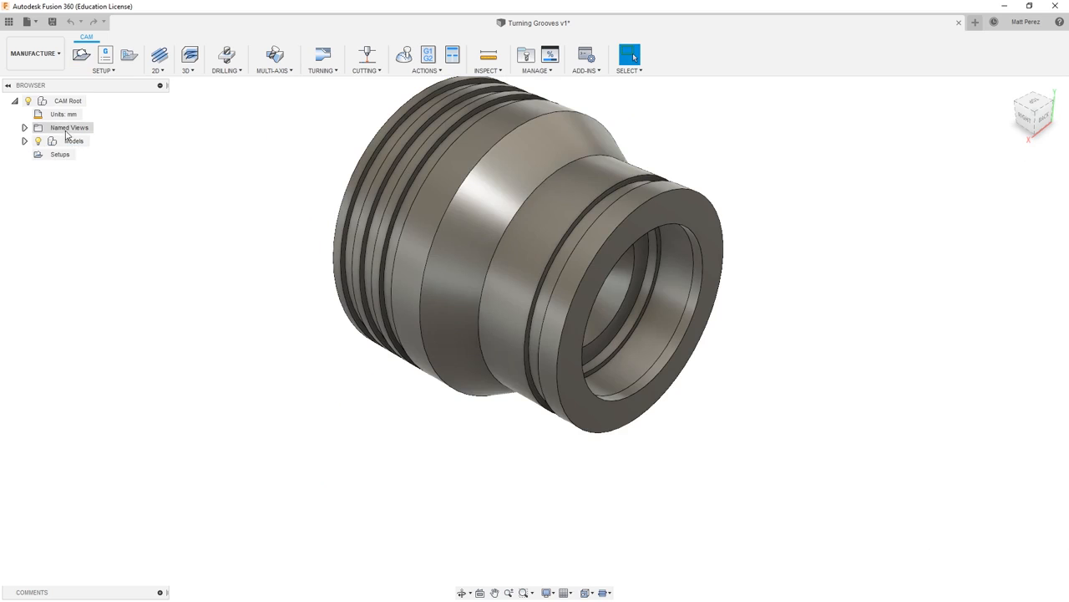
Change the manufacturing document's active units to inches
left_click(89, 113)
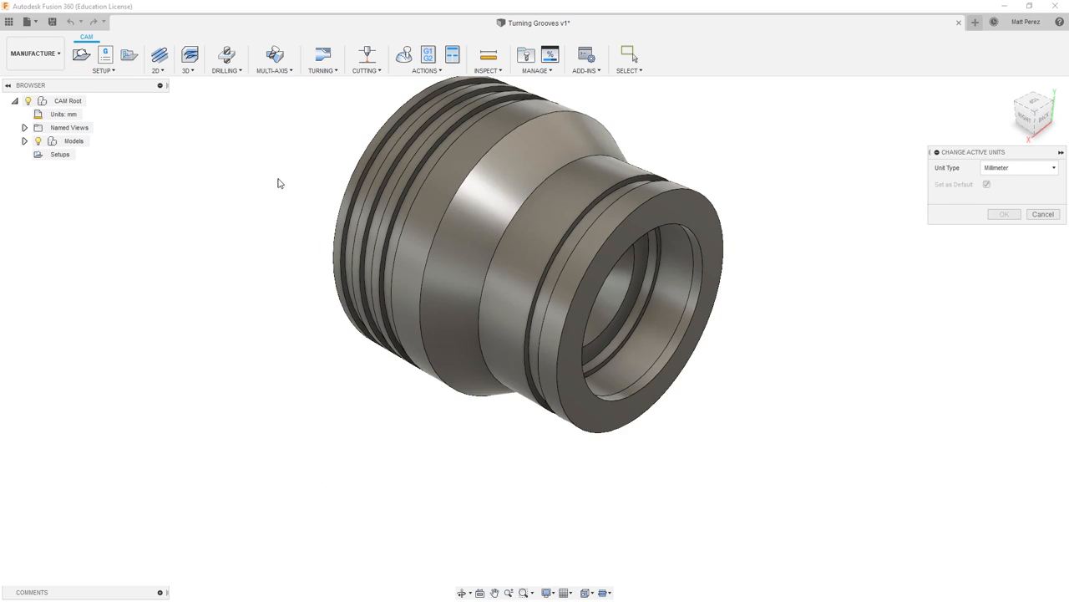
left_click(1026, 171)
left_click(1021, 197)
left_click(1005, 214)
Review the default units for design and manufacture in the application preferences
left_click(1021, 24)
left_click(1024, 51)
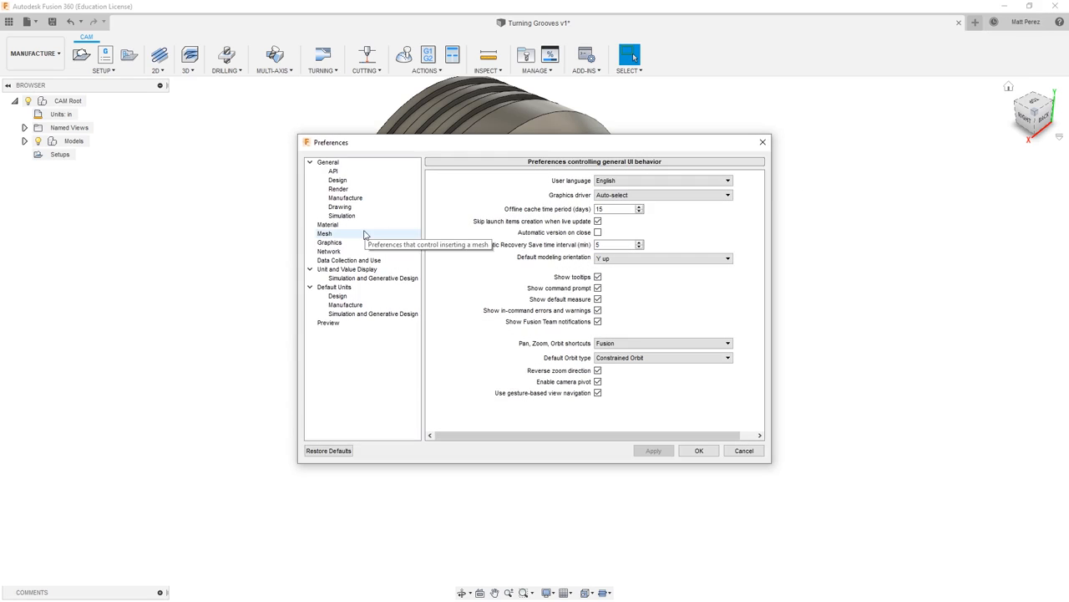
left_click(353, 306)
left_click(339, 296)
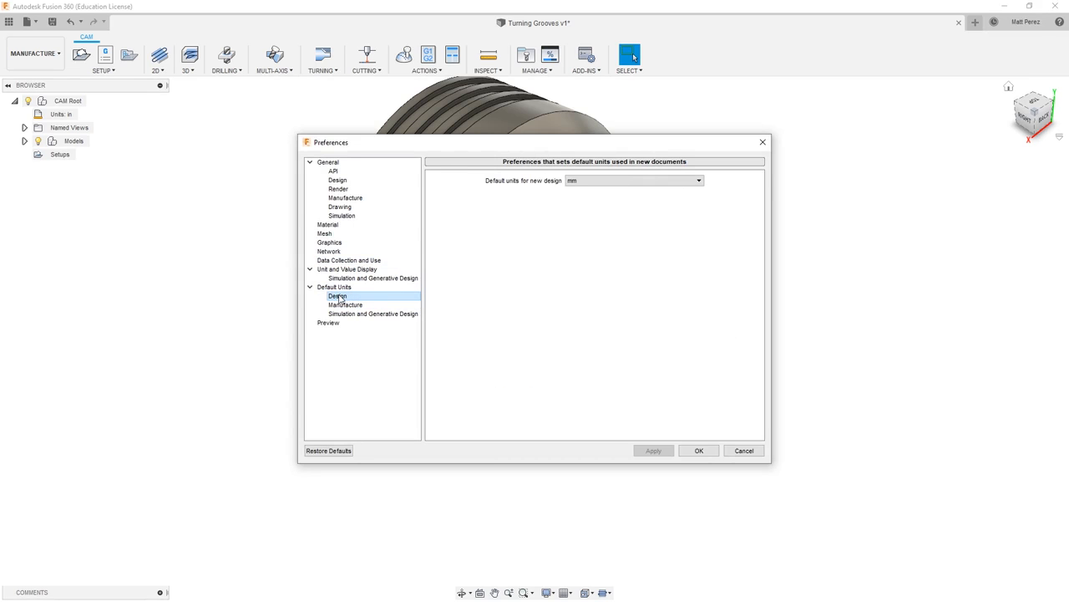
left_click(347, 306)
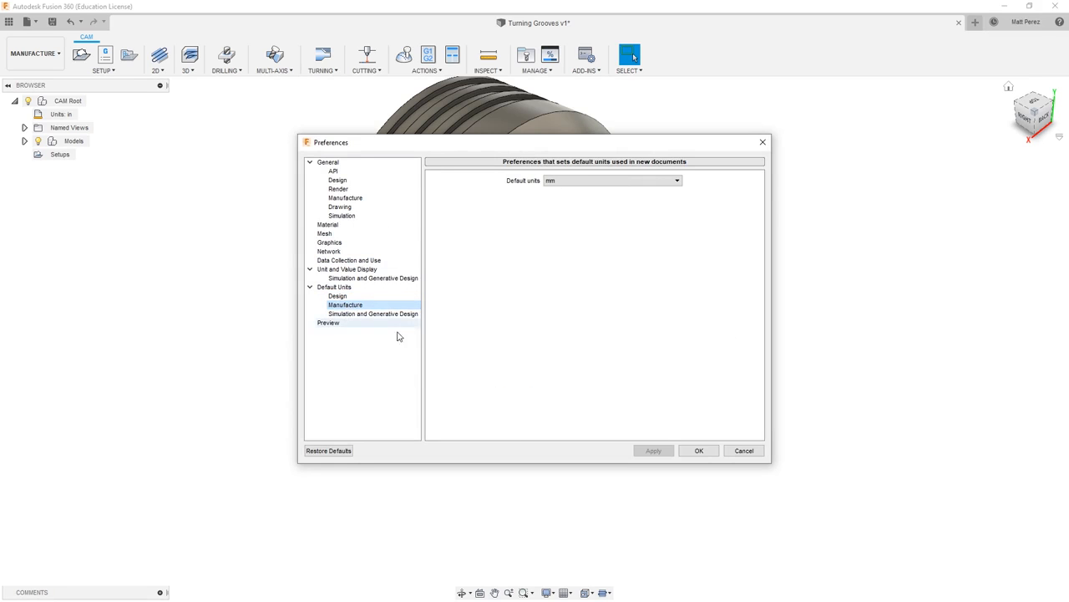
left_click(699, 450)
key("F6")
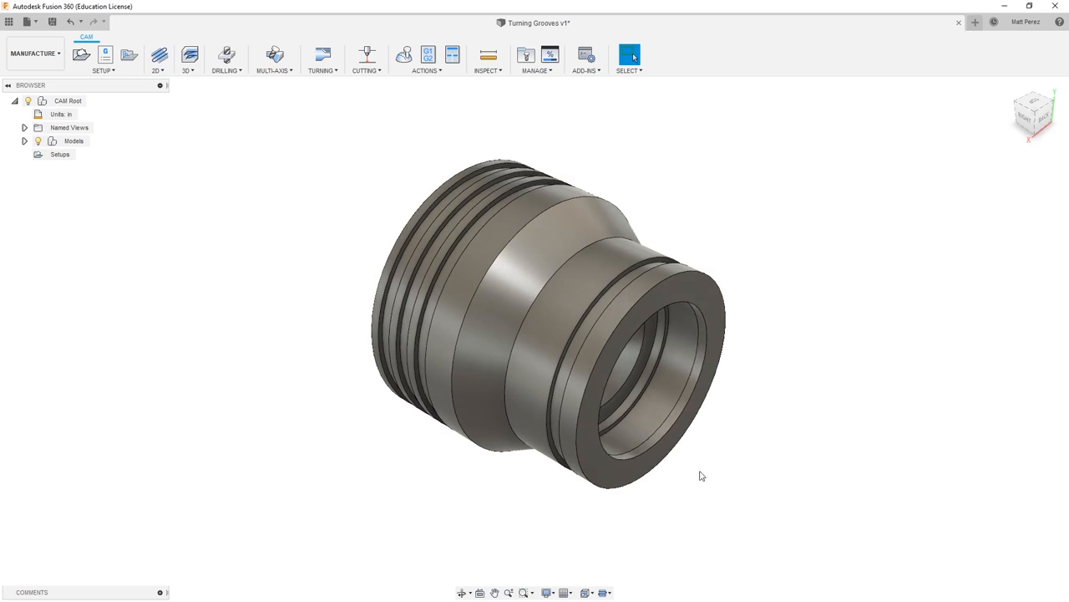
Start a new setup for the part with the operation type Turning or mill/turn
left_click(81, 56)
left_click(1010, 211)
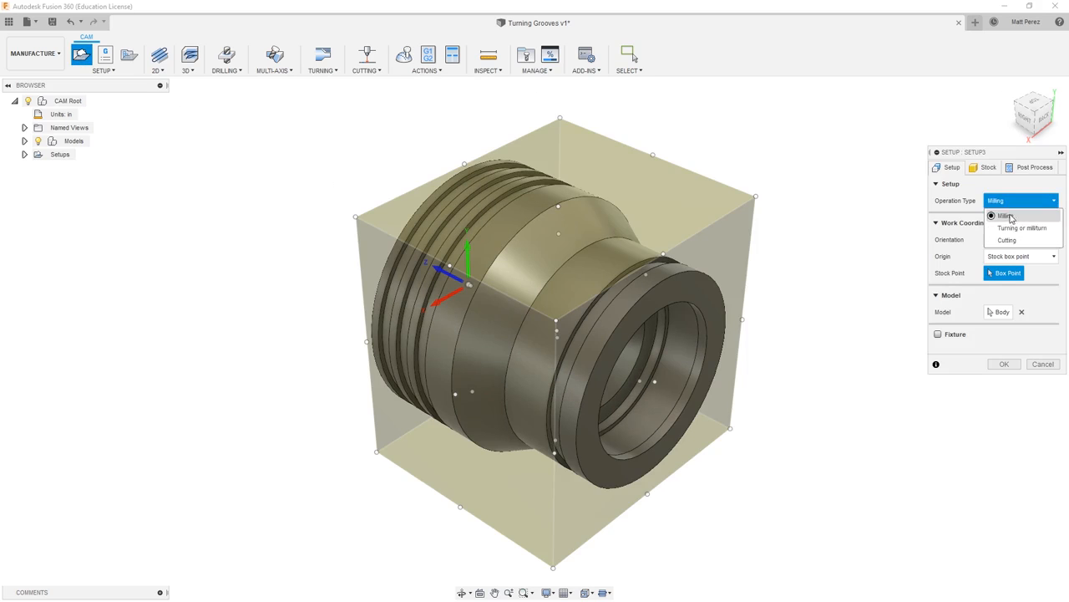
left_click(1006, 240)
left_click(1014, 202)
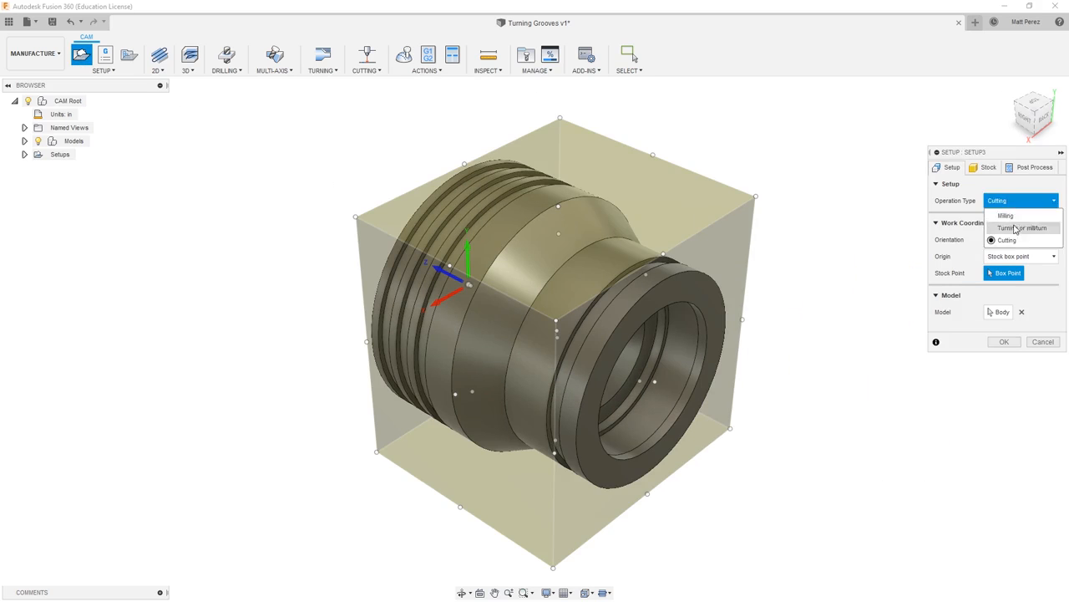
left_click(1016, 227)
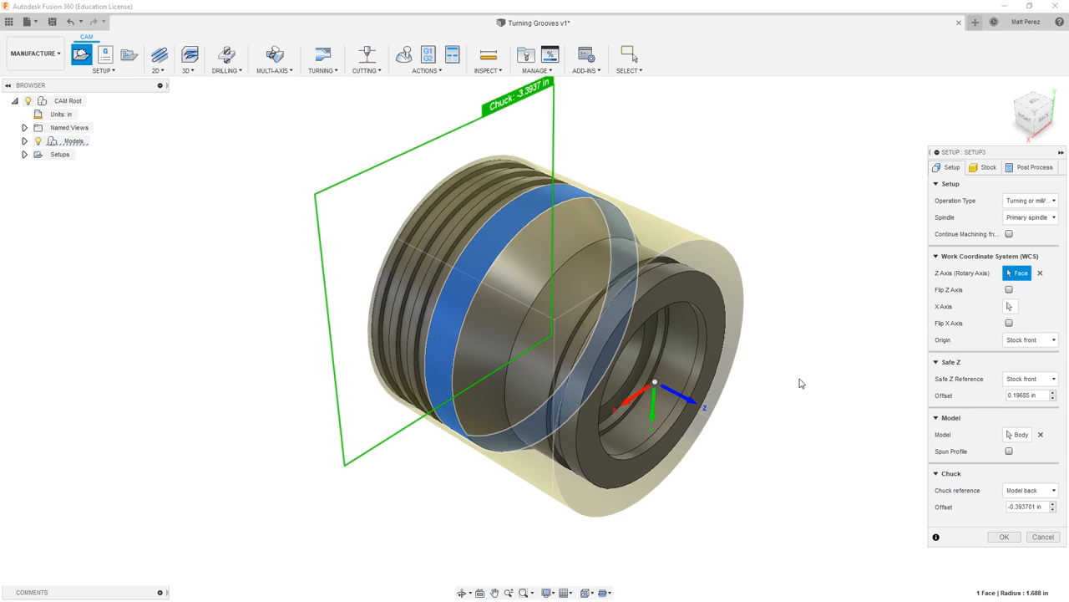
Set the length of the setup's fixed-size cylinder stock to 4 in
left_click(986, 167)
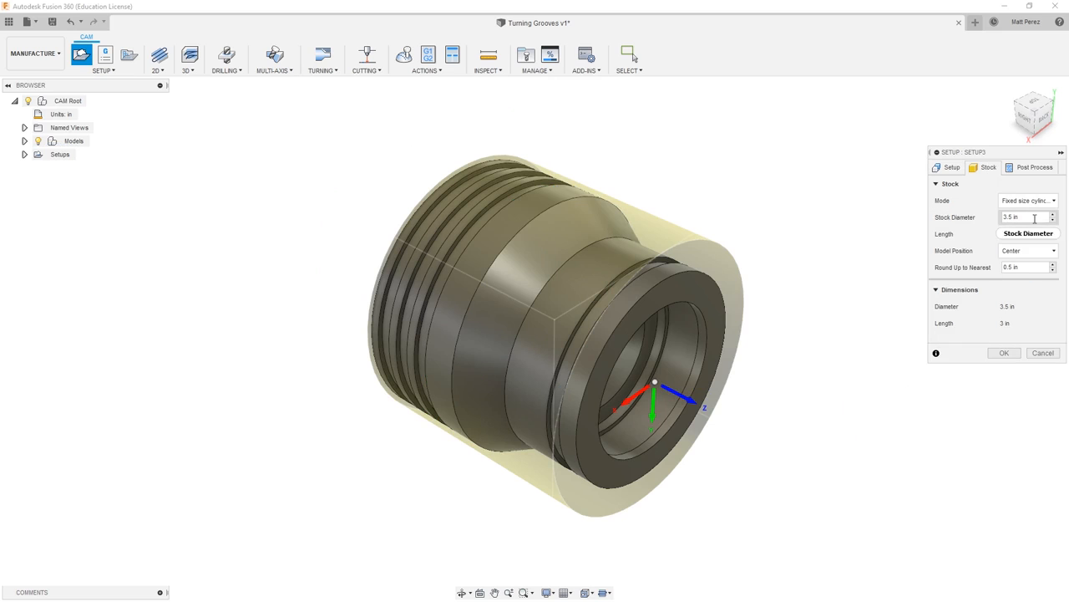
left_click_drag(1019, 233, 1002, 234)
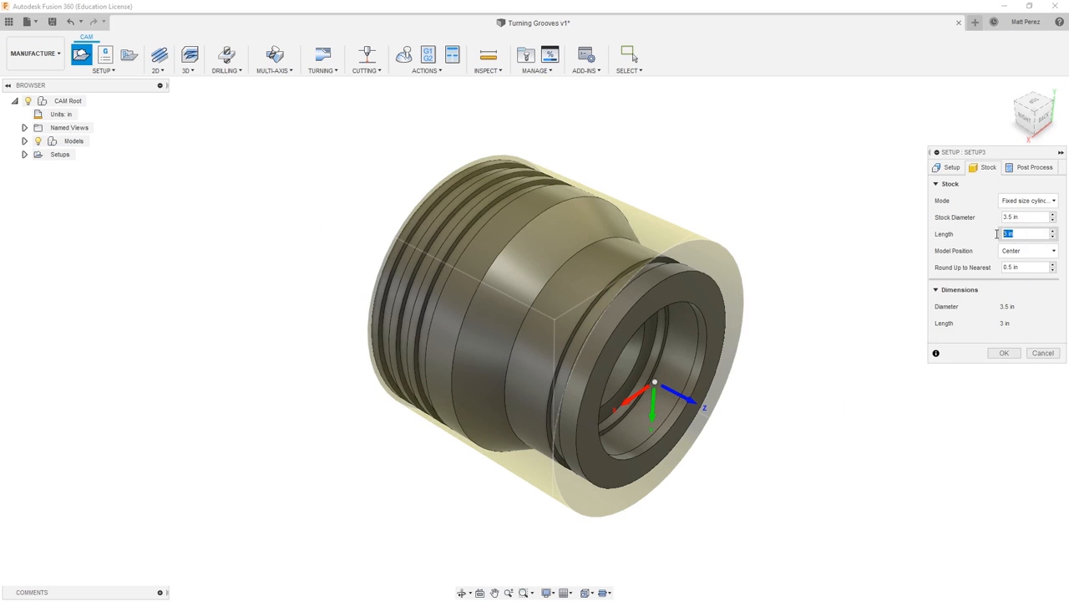
type("4")
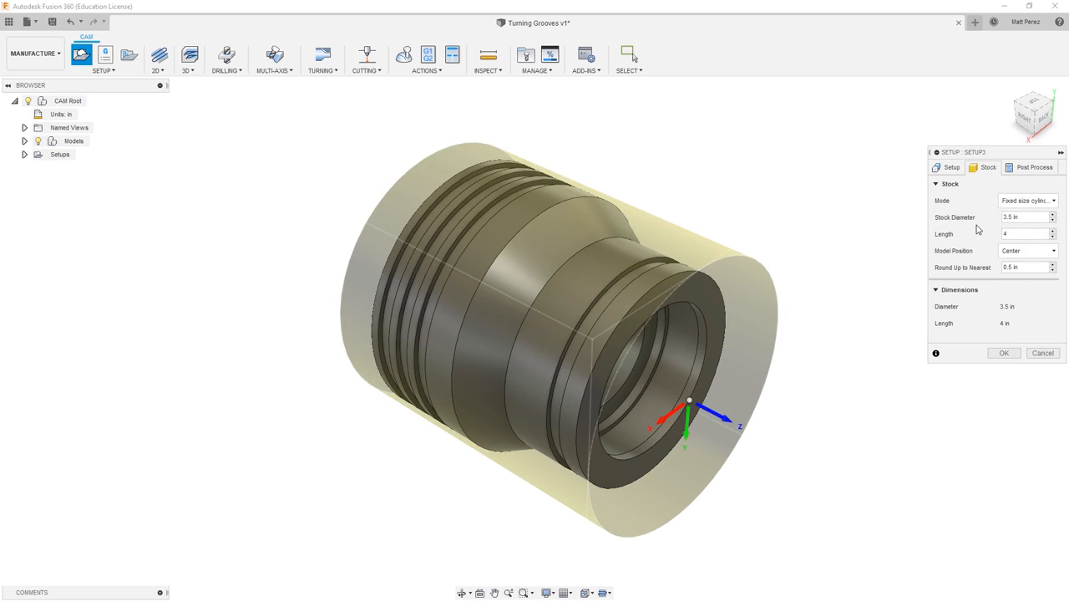
Position the model at an offset of 0.0625 in from the stock's front and create the setup
left_click(1029, 250)
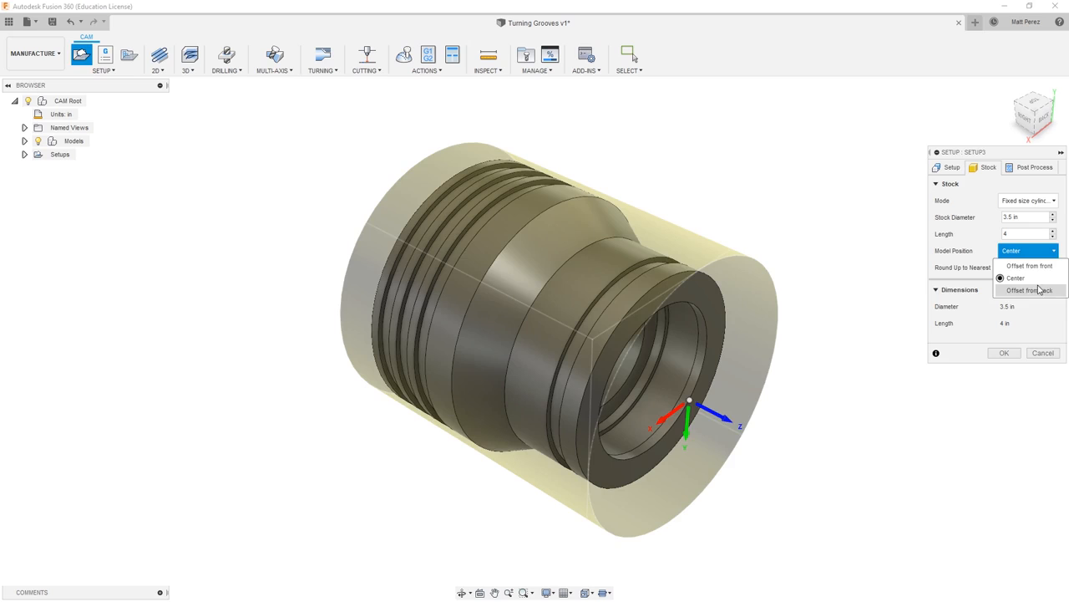
left_click(1030, 265)
middle_click_drag(785, 323, 874, 315, "shift")
left_click(1034, 267)
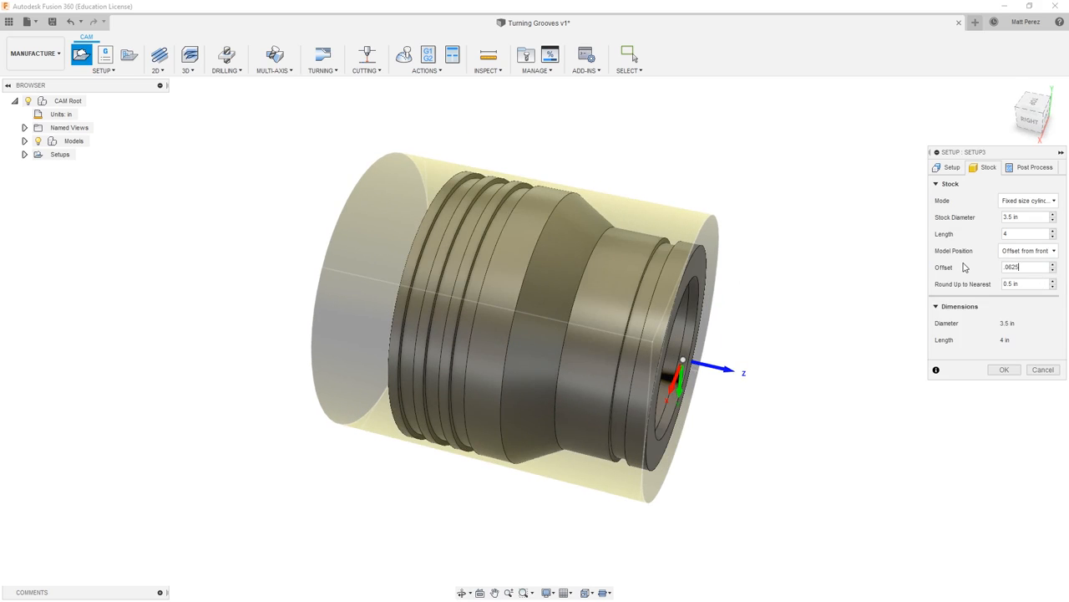
mouse_move(707, 331)
middle_mouse_down("shift")
mouse_move(727, 327)
mouse_move(707, 320)
mouse_move(717, 325)
mouse_move(702, 335)
middle_mouse_up("shift")
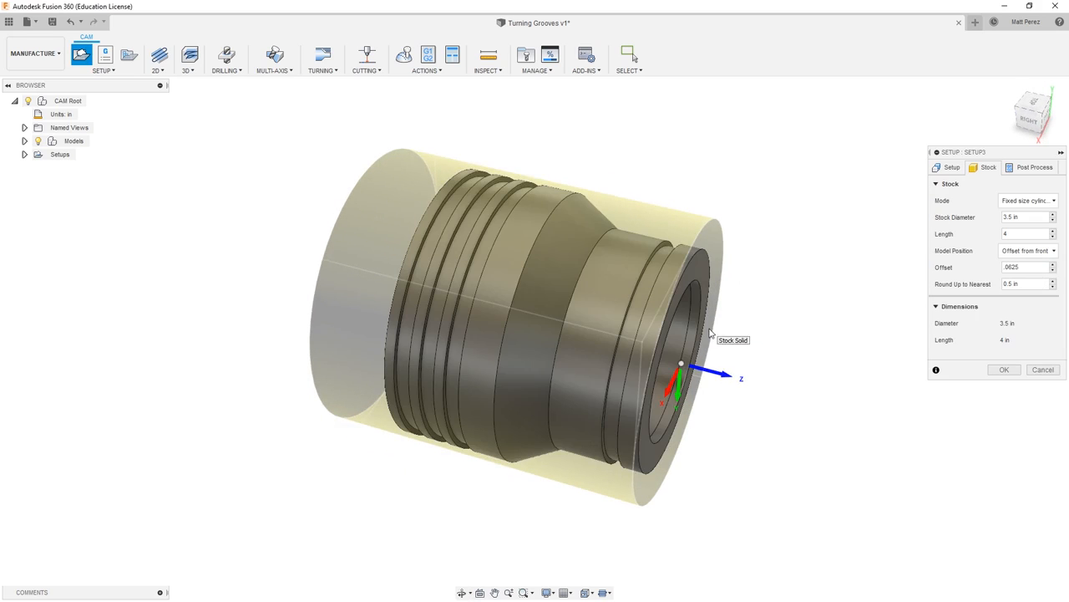
left_click(1004, 369)
middle_click_drag(796, 314, 756, 301, "shift")
key("Escape")
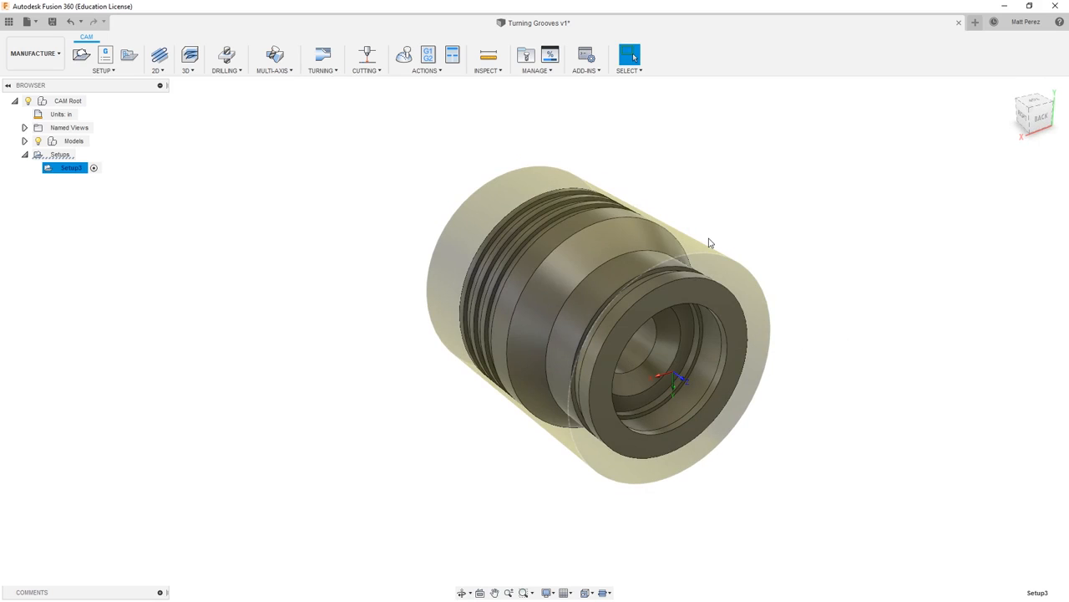
left_click(324, 73)
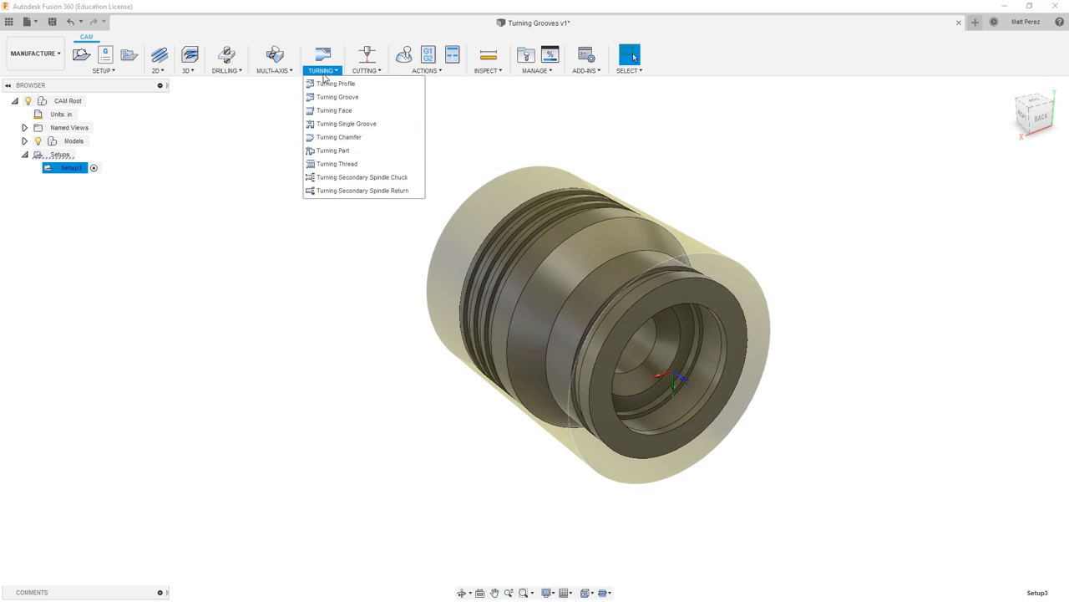
left_click(354, 124)
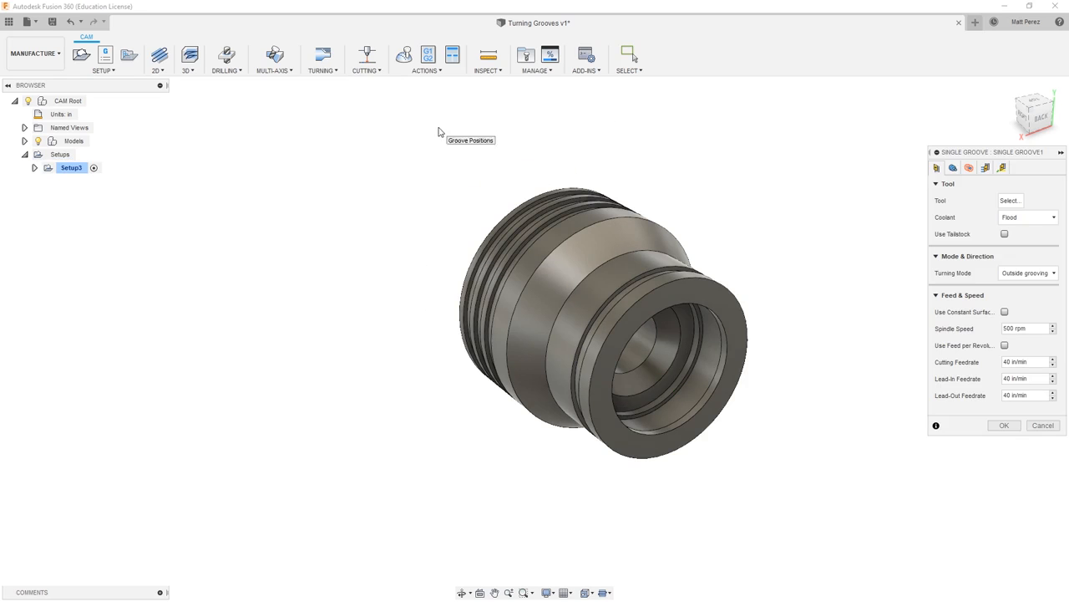
middle_click_drag(452, 231, 492, 239, "shift")
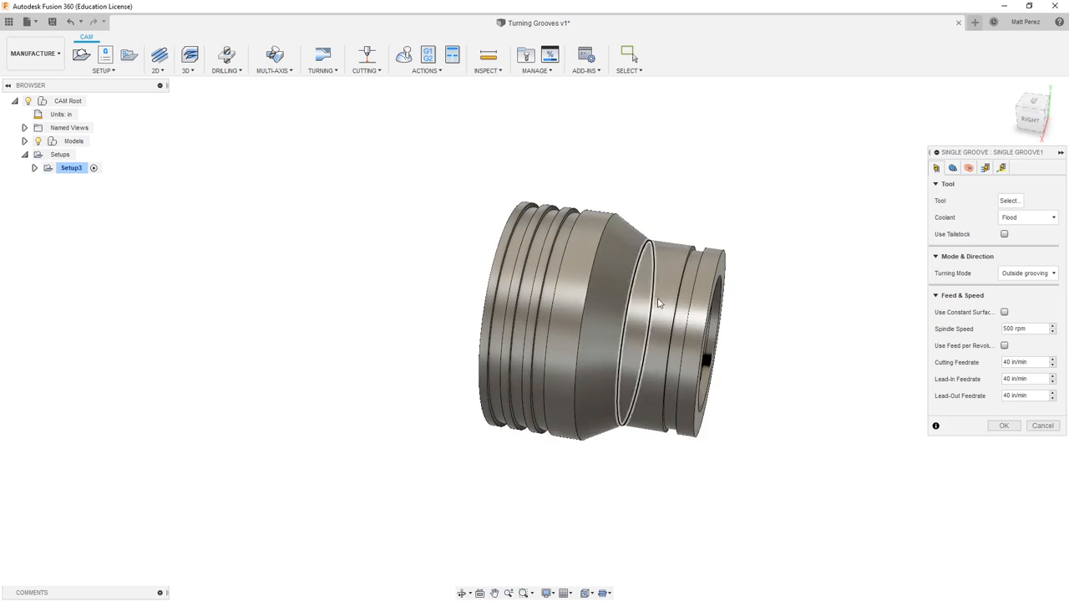
scroll(691, 268, "up", 3)
scroll(692, 267, "up", 4)
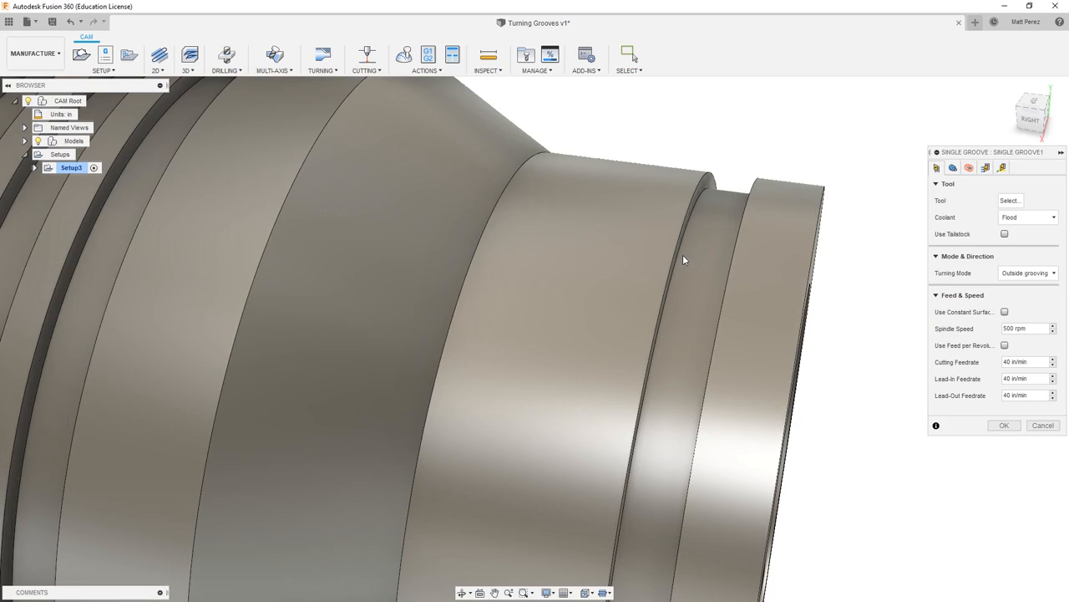
scroll(681, 259, "down", 5)
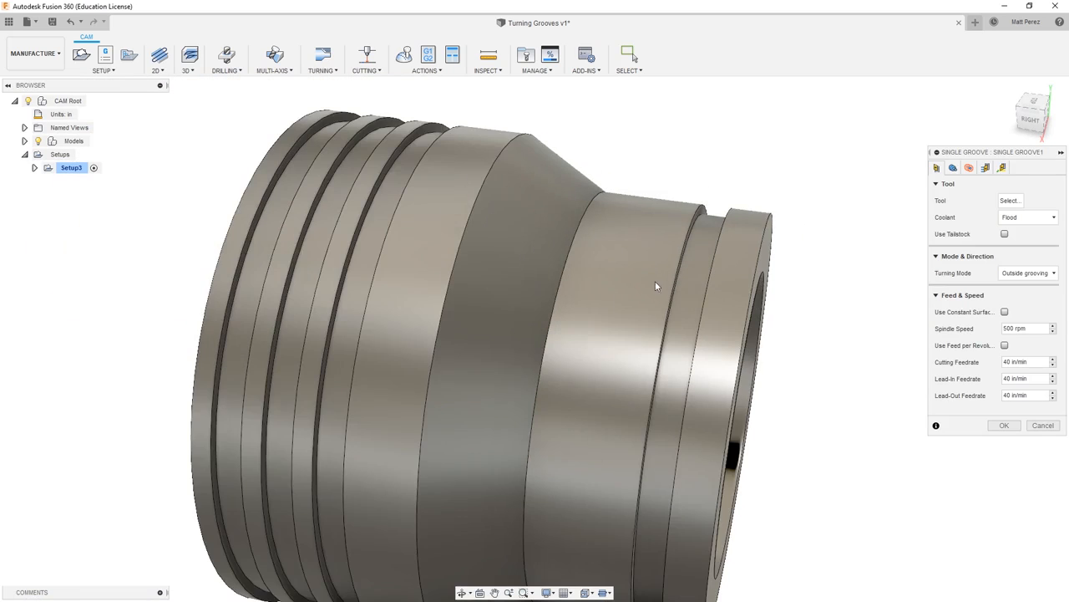
mouse_move(660, 292)
middle_mouse_down("shift")
mouse_move(680, 289)
mouse_move(649, 277)
mouse_move(654, 295)
middle_mouse_up("shift")
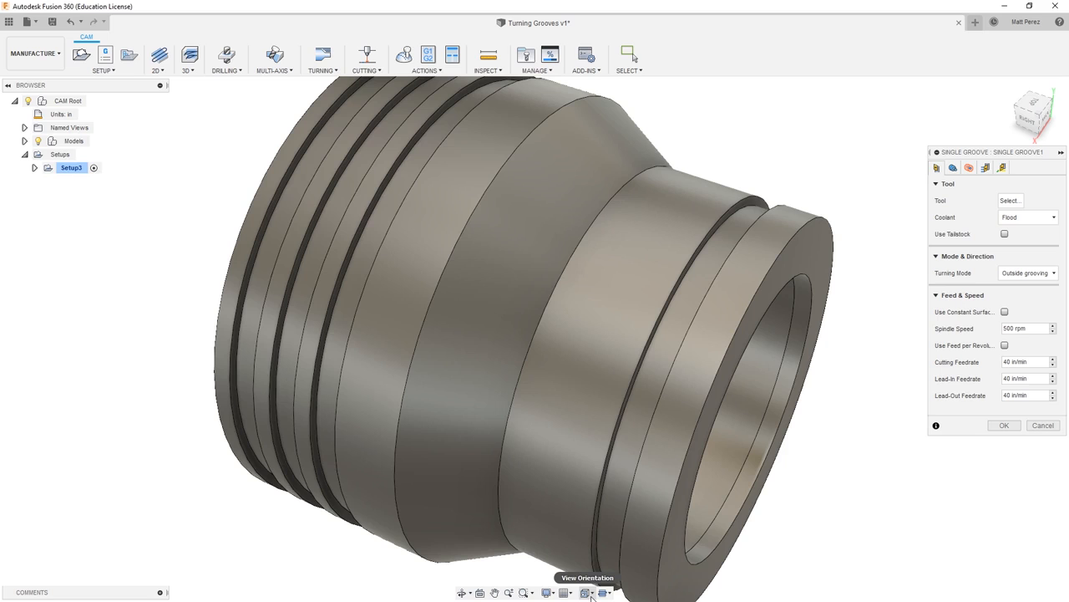
Switch the camera display to orthographic projection
left_click(548, 593)
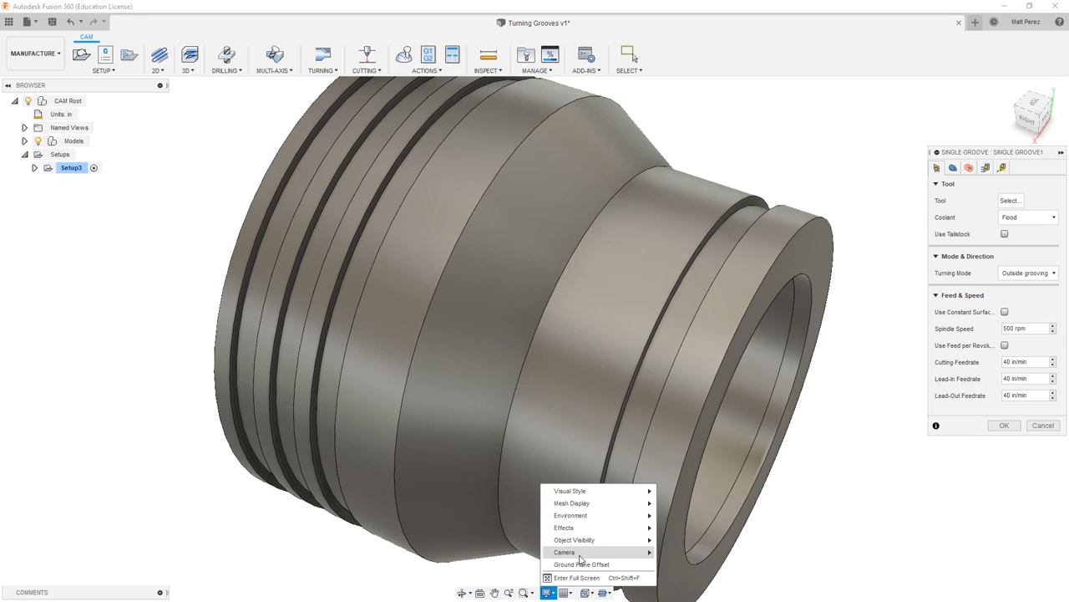
mouse_move(581, 556)
left_click(691, 556)
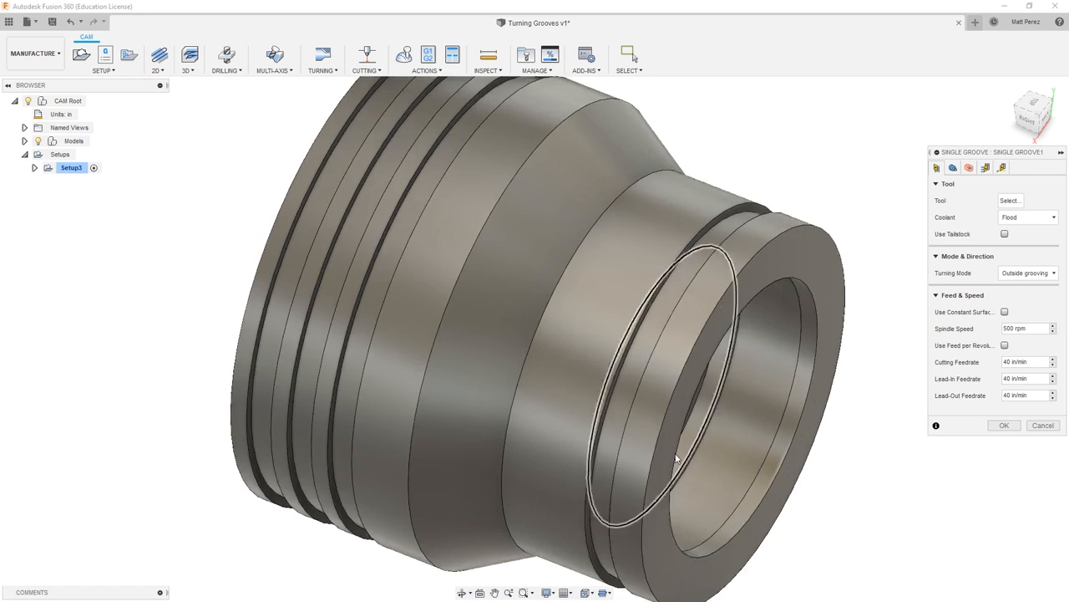
scroll(675, 468, "down", 3)
middle_click_drag(666, 447, 692, 434, "shift")
Measure the distance between the two side walls of the outside groove nearest the part's front end
left_click(489, 55)
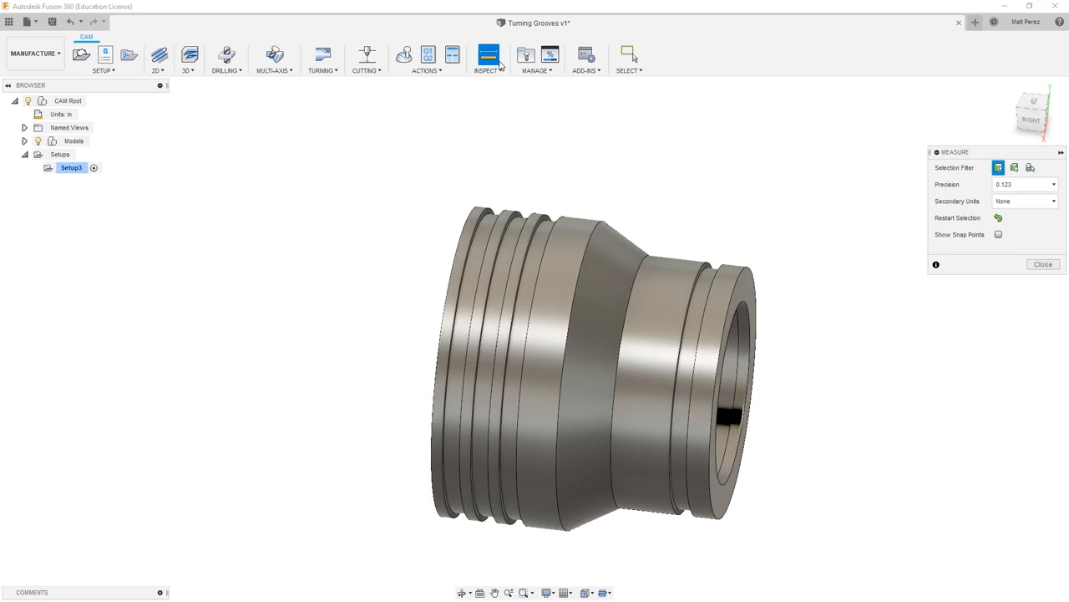
scroll(710, 286, "up", 5)
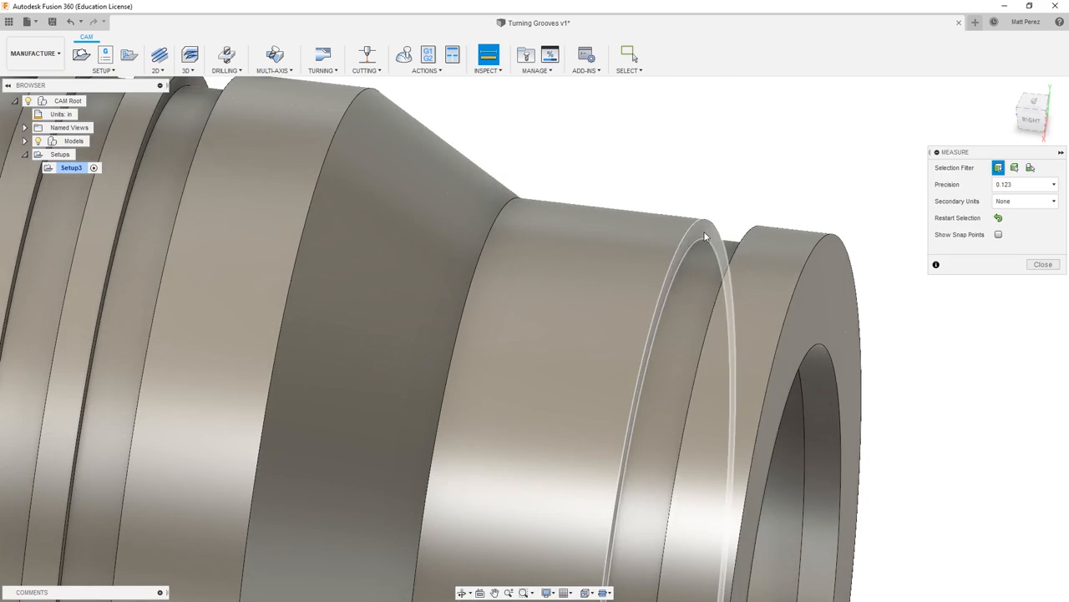
left_click(694, 274)
middle_click_drag(695, 274, 711, 279, "shift")
left_click(673, 209)
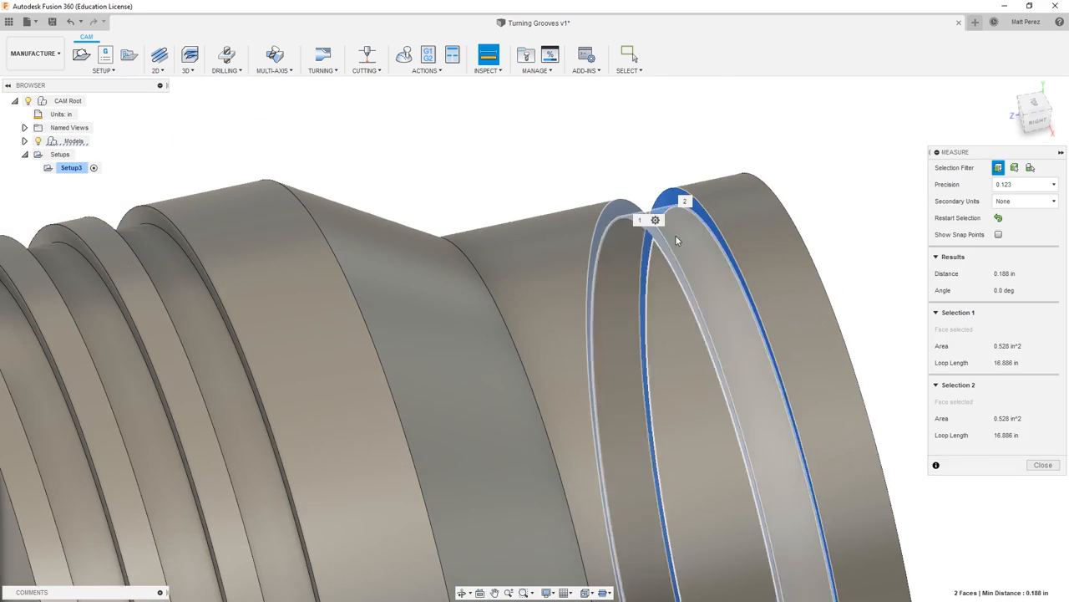
scroll(689, 376, "down", 3)
middle_click_drag(692, 407, 637, 401, "shift")
middle_click_drag(710, 346, 592, 333)
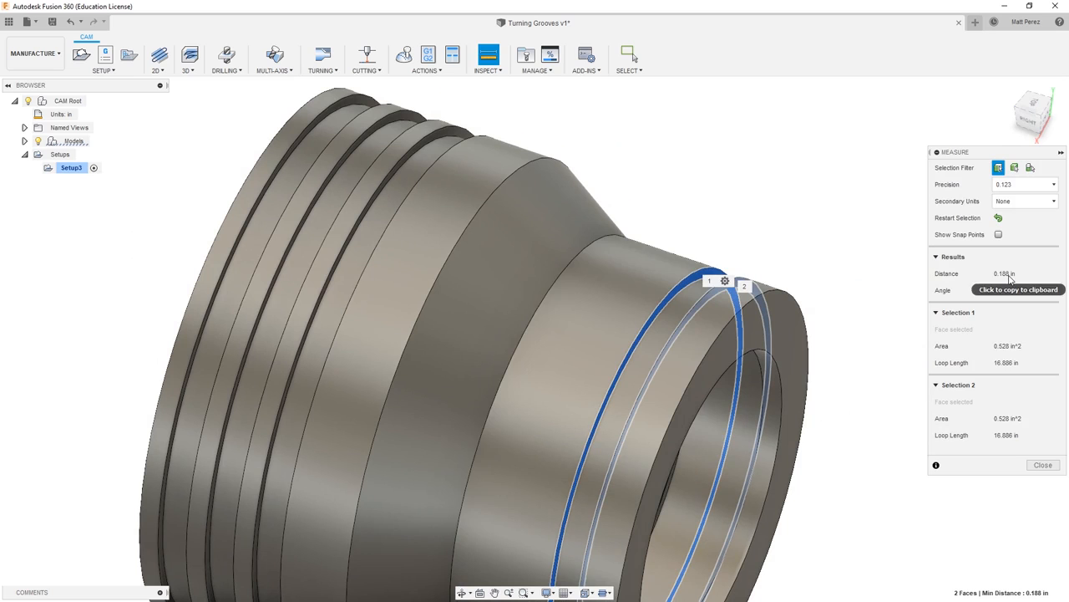
left_click(1055, 468)
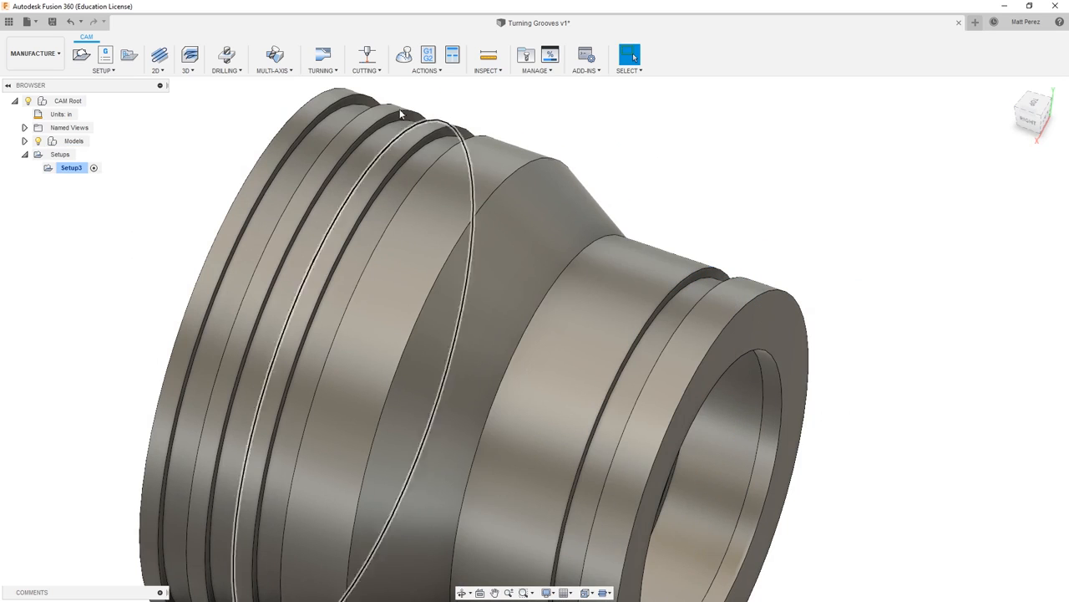
Start a Turning Single Groove operation and assign the groove square (OD Grooving) tool from the sample turning tools
left_click(320, 72)
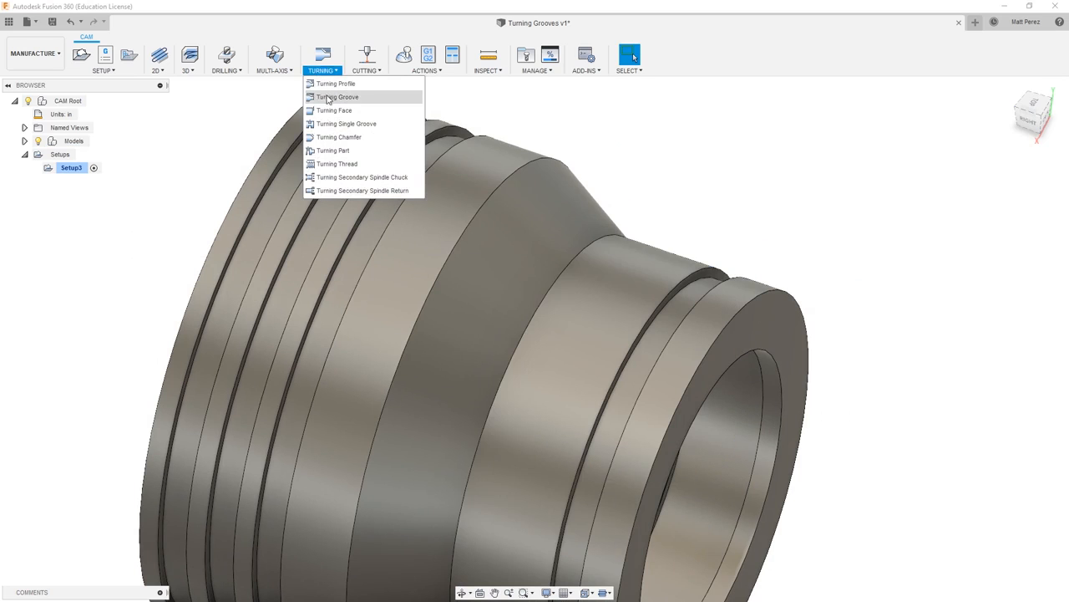
left_click(340, 124)
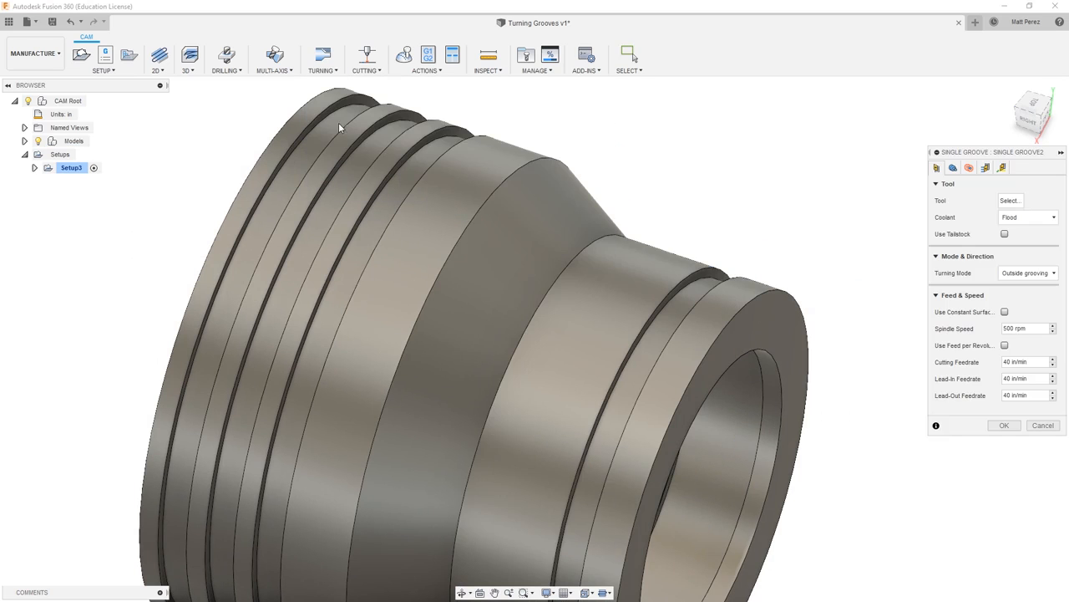
left_click(1009, 201)
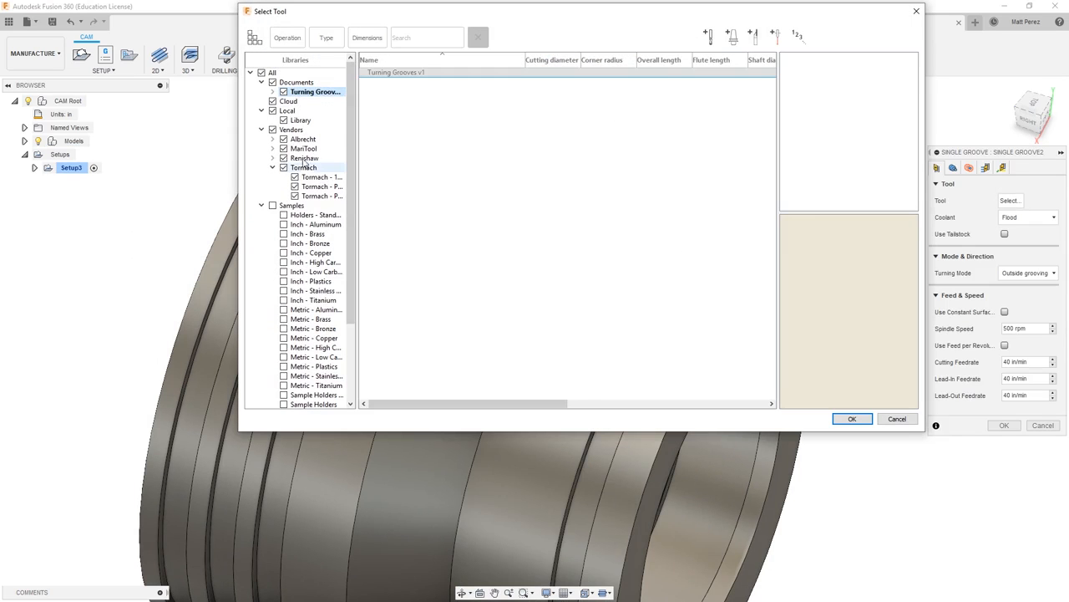
left_click(292, 206)
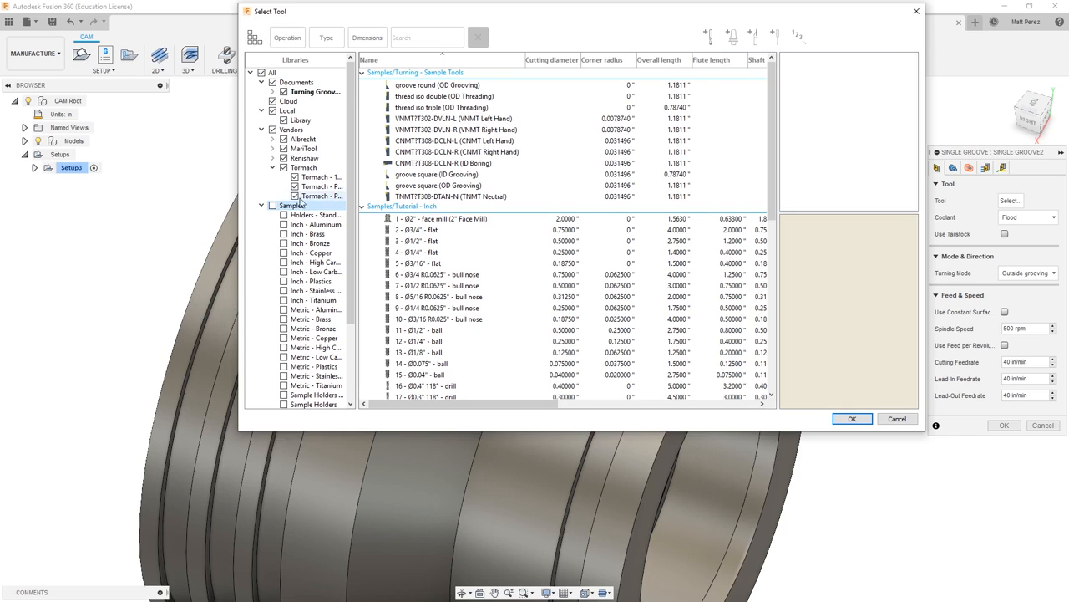
left_click(455, 186)
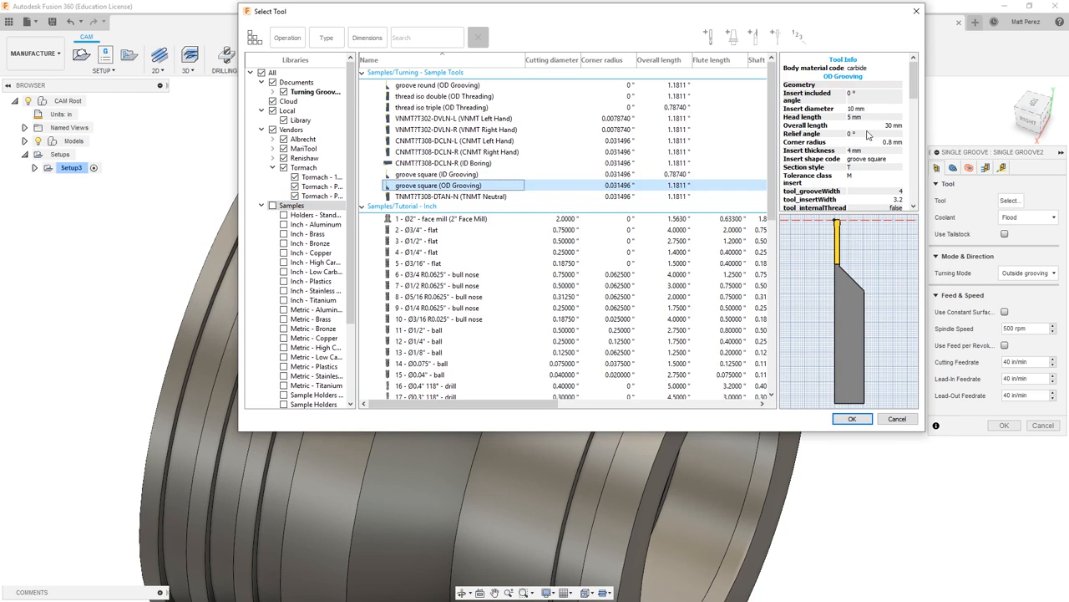
left_click(854, 418)
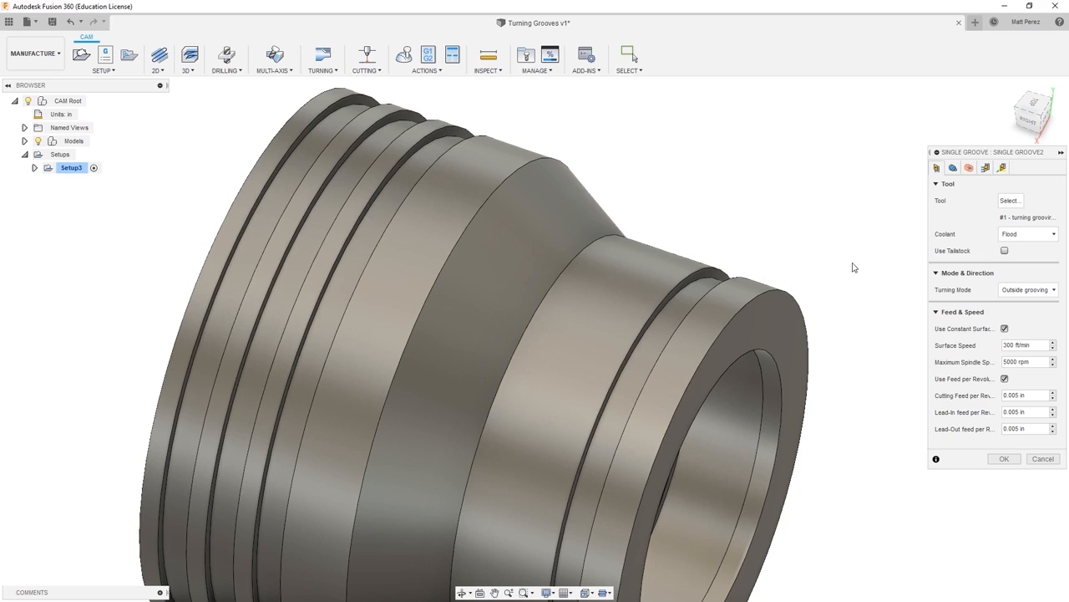
left_click(1052, 290)
left_click(1044, 314)
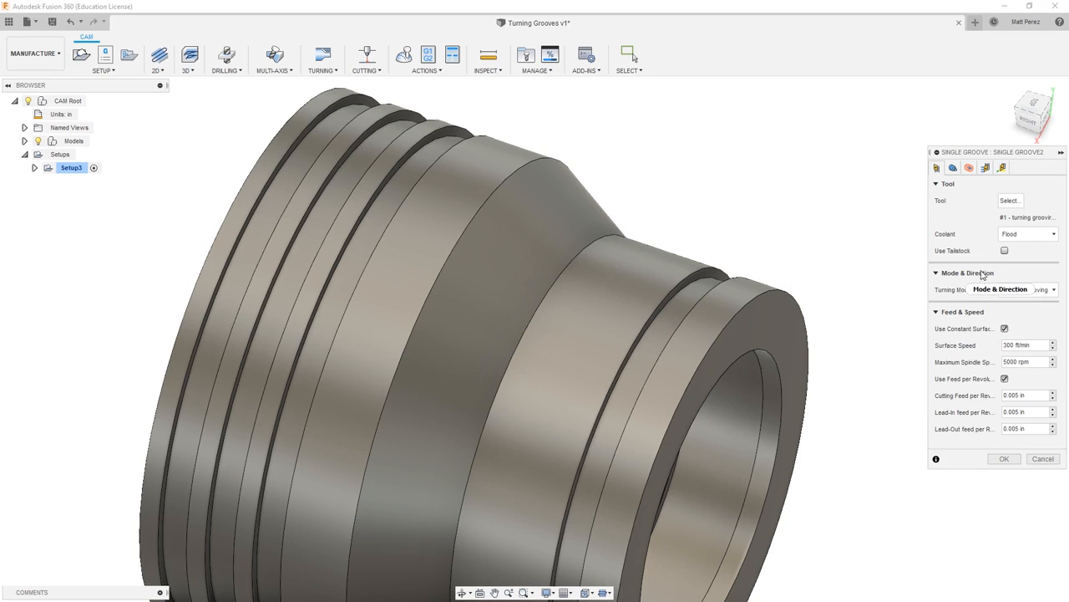
Select the floor edge at the rear wall of the front outside groove as the groove position and set groove side alignment to Front
left_click(954, 168)
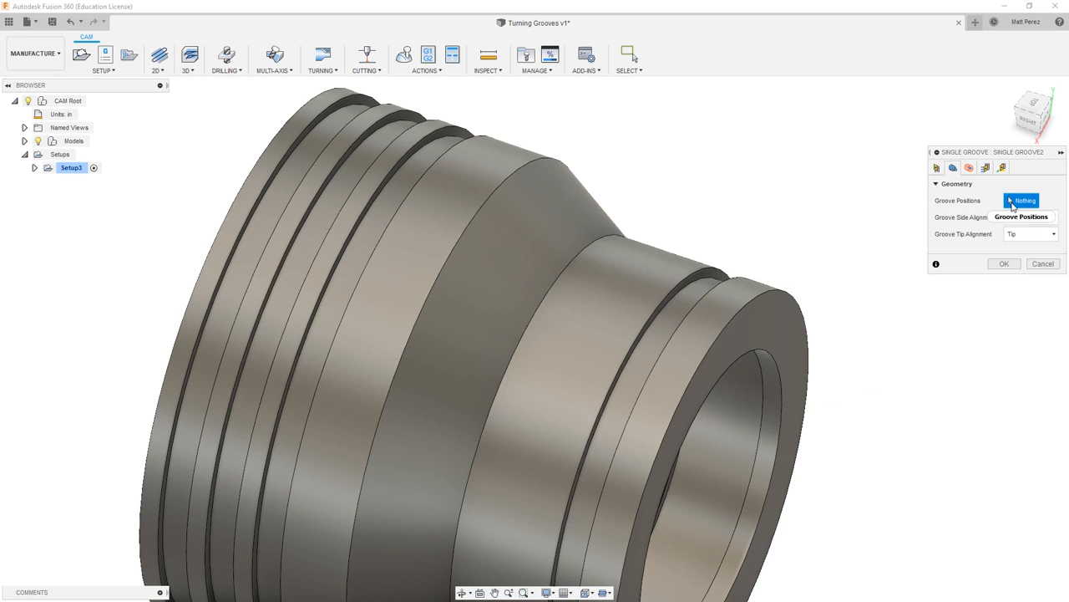
left_click(694, 282)
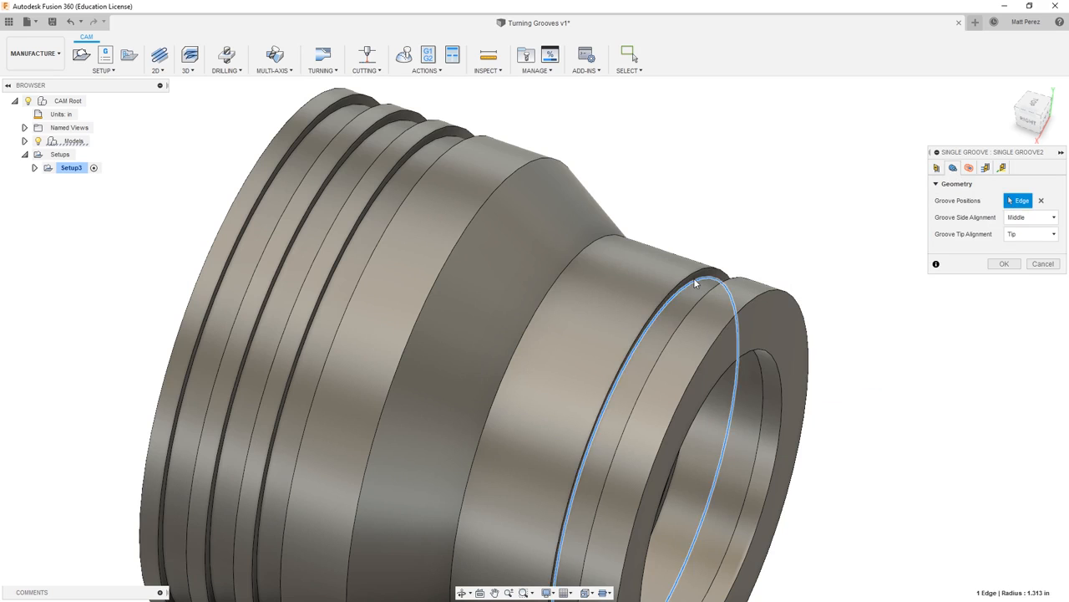
left_click(1029, 217)
left_click(1035, 234)
left_click(1029, 217)
left_click(1025, 257)
left_click(1030, 217)
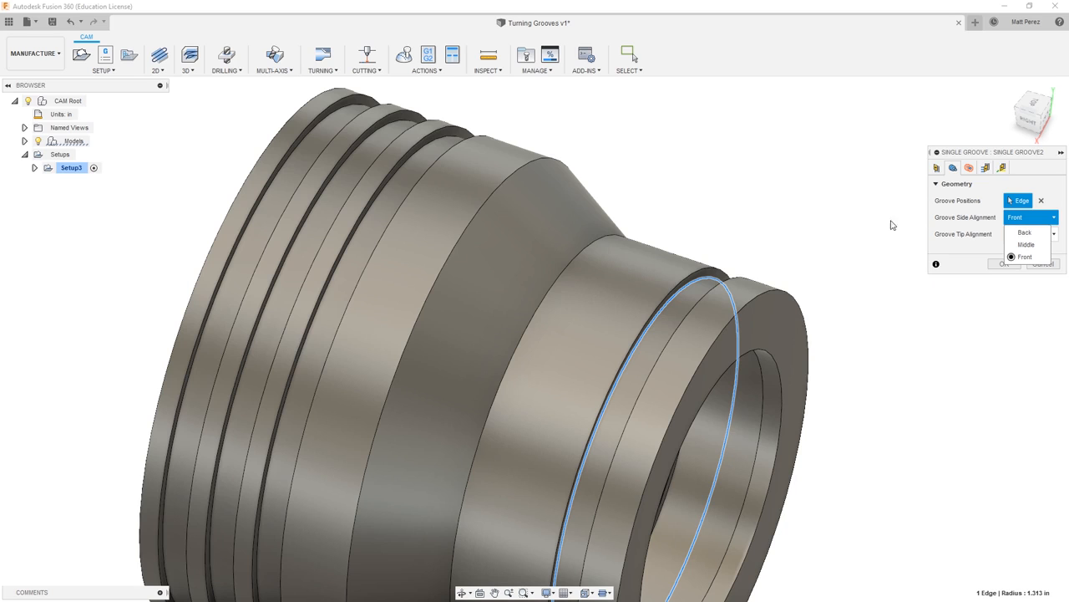
left_click(942, 249)
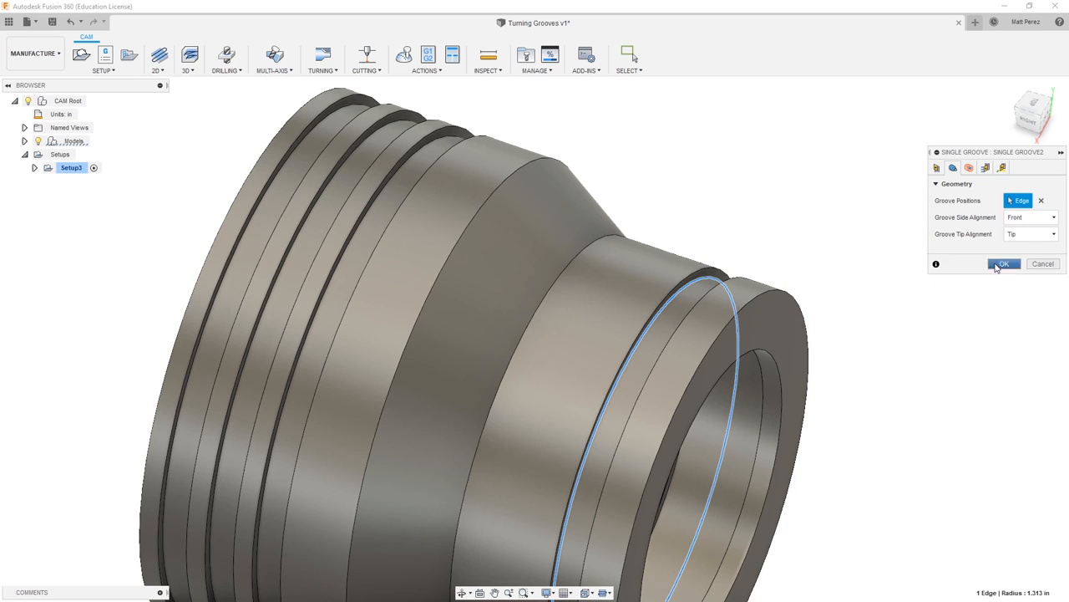
Enable pecking, dwell before retract and rapid retract for the groove passes, leave Stock to Leave off, and create the operation
left_click(969, 168)
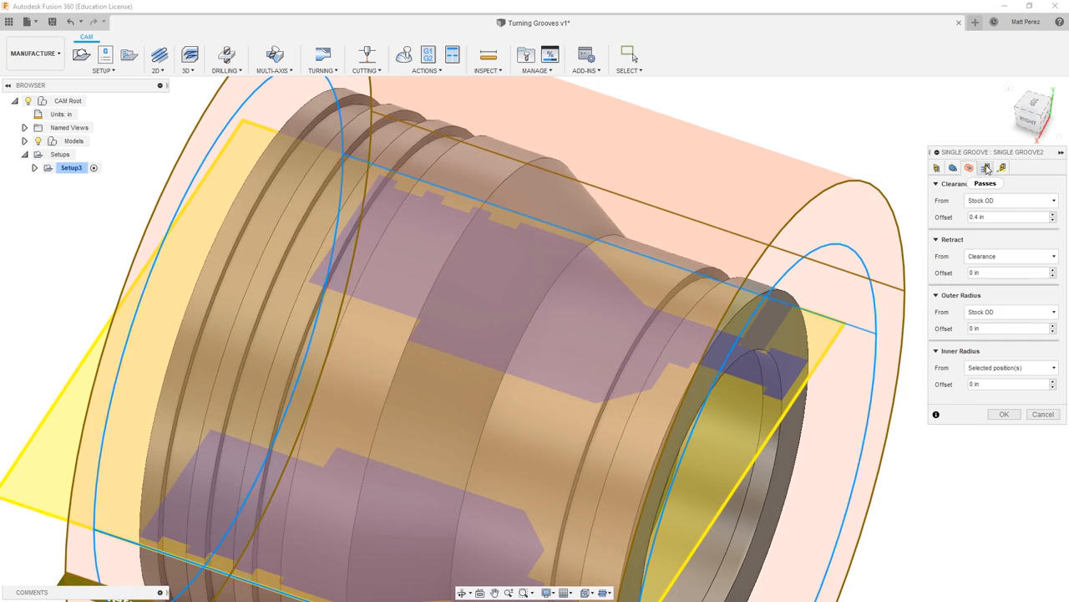
left_click(986, 168)
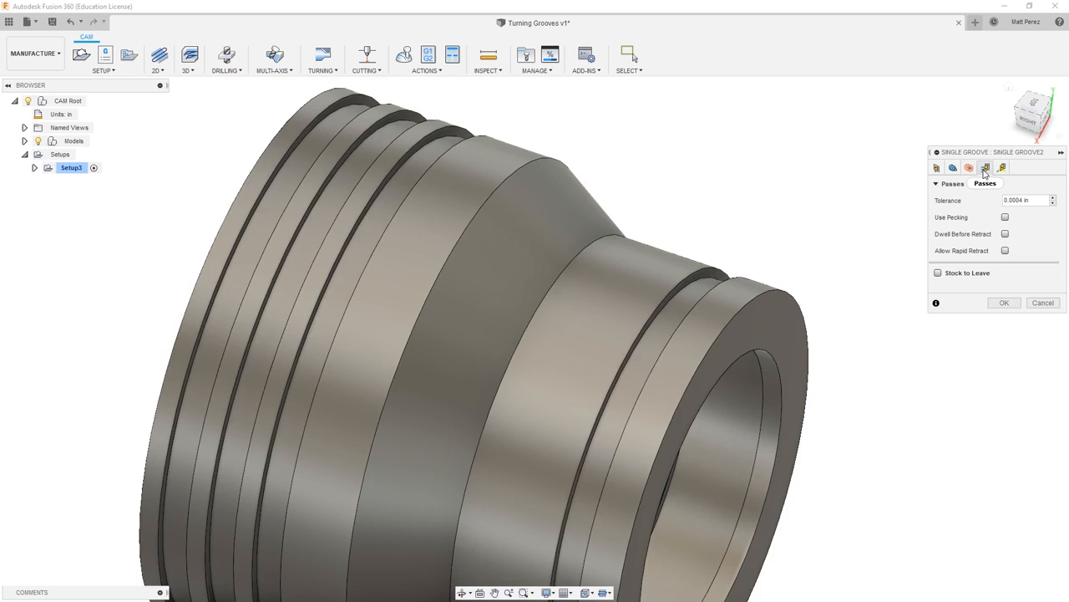
left_click(1006, 218)
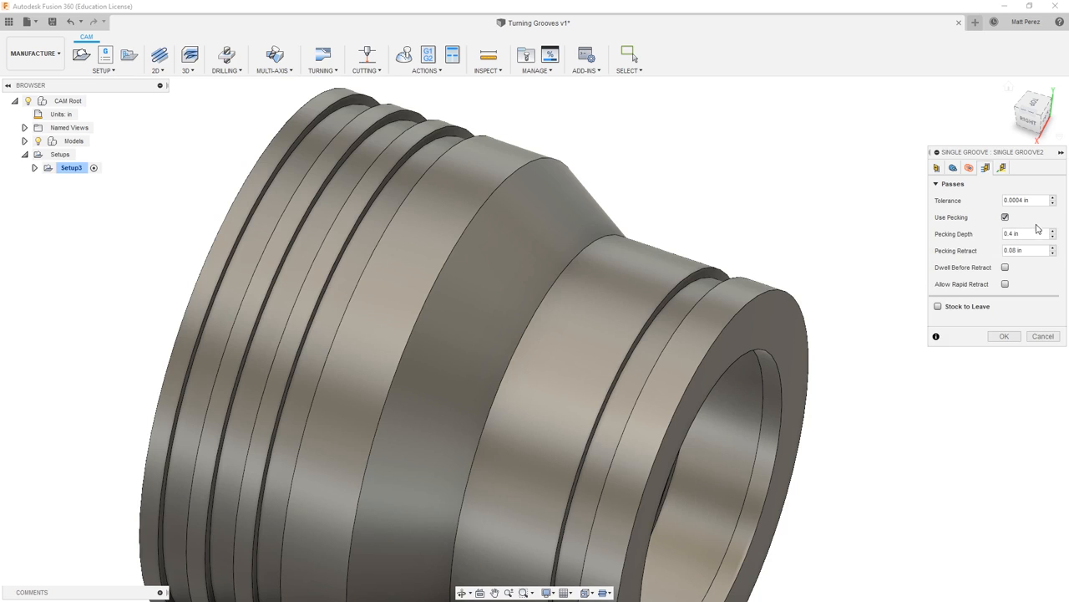
left_click(1007, 268)
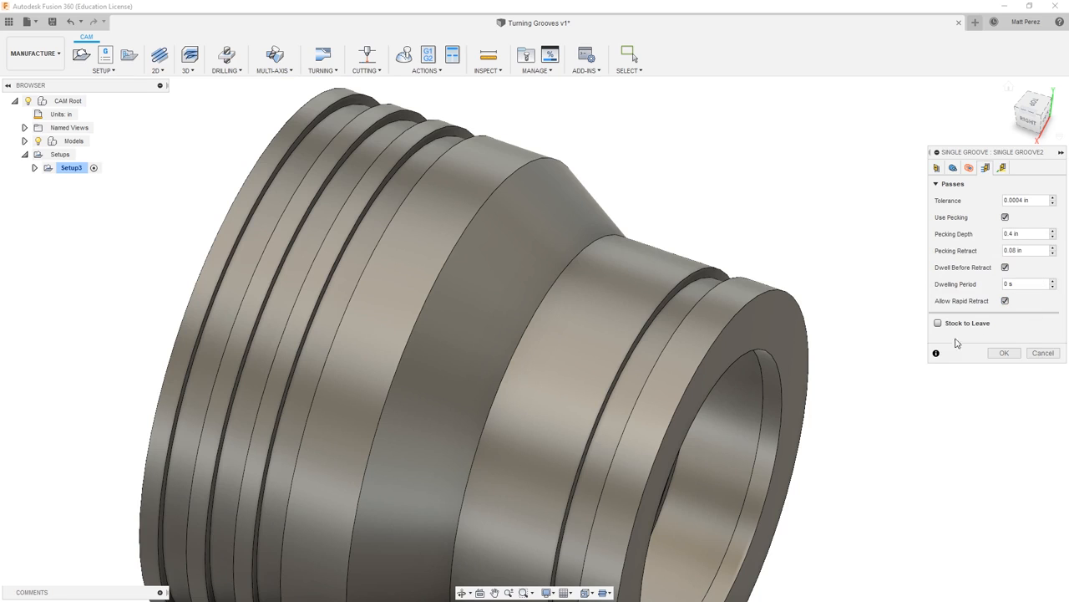
left_click(938, 323)
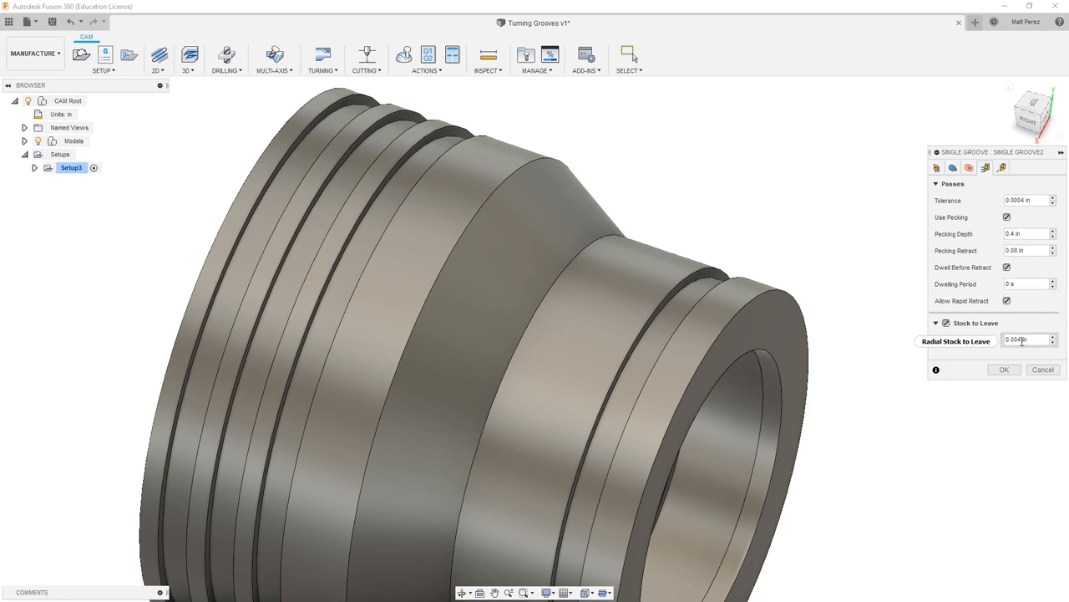
left_click(945, 325)
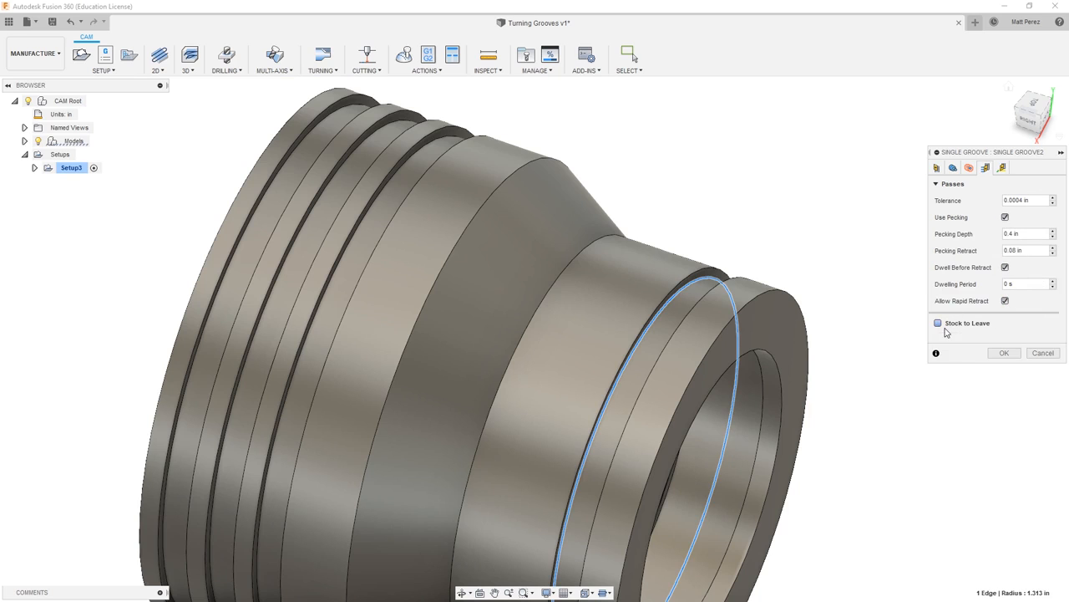
left_click(1002, 169)
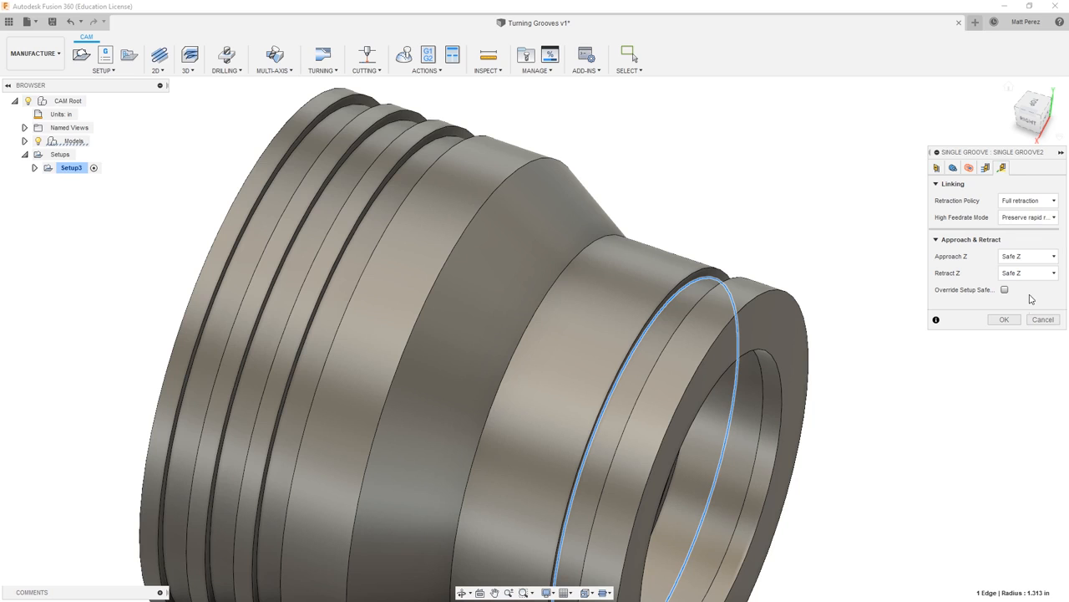
left_click(1009, 320)
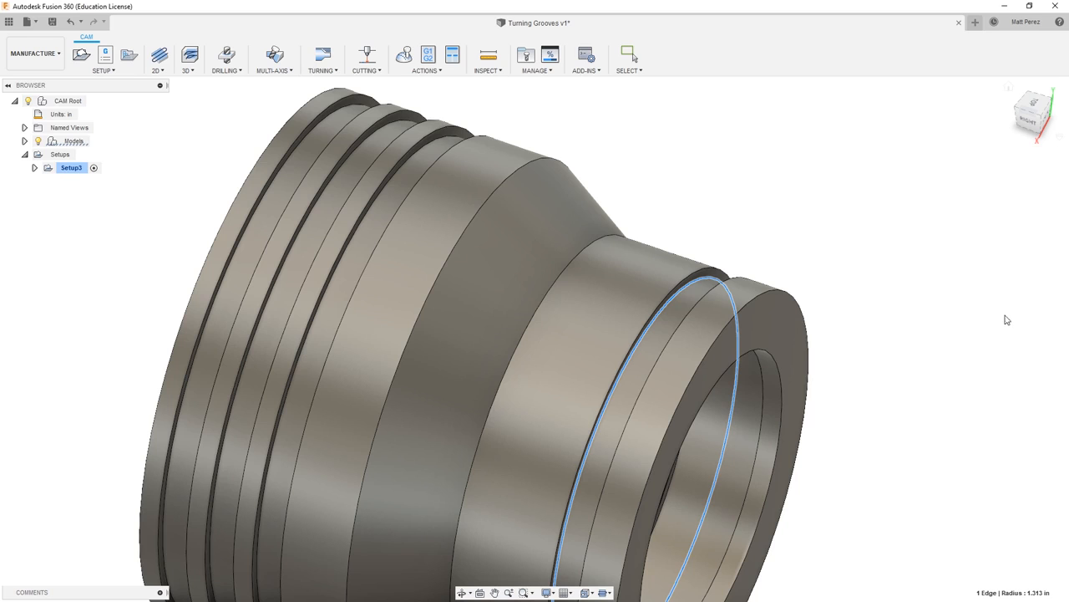
Examine the single groove toolpath from the top, comparing the cut's width and corner rounding with the modeled groove
scroll(825, 235, "down", 3)
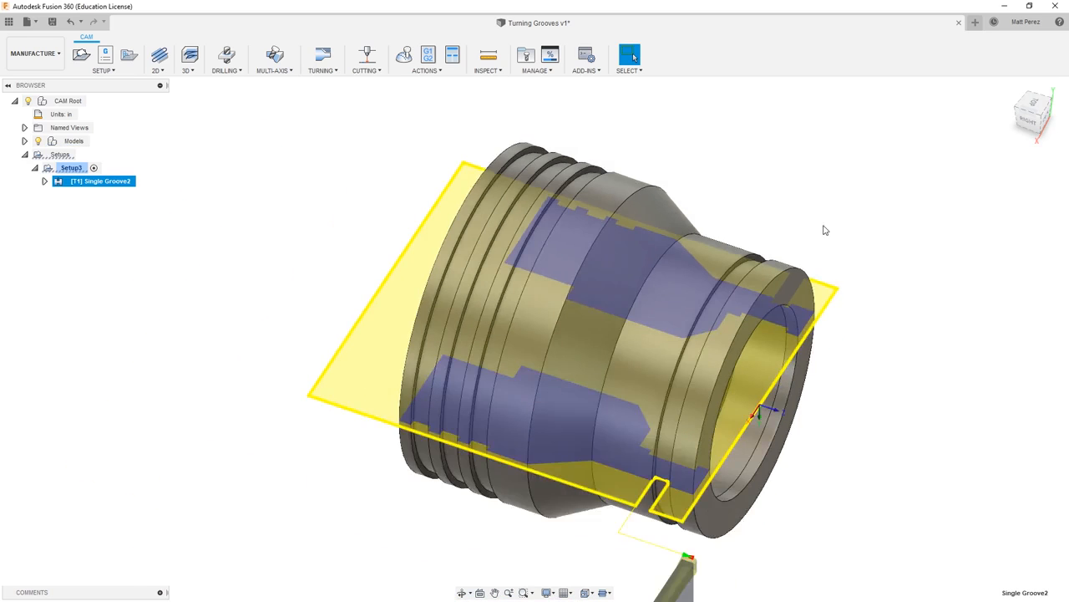
middle_click_drag(792, 295, 833, 299, "shift")
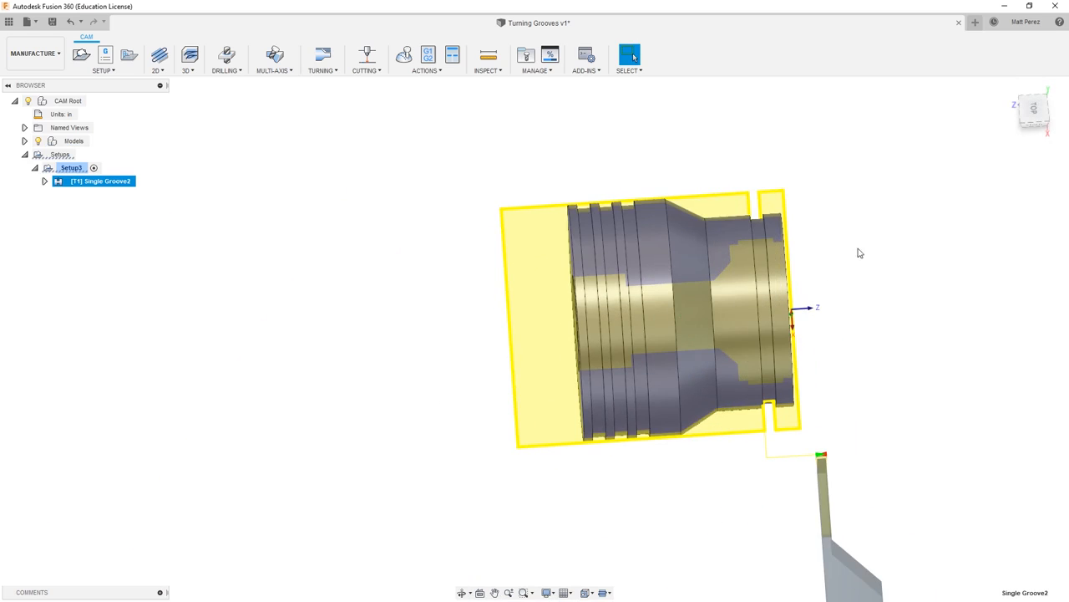
left_click(1035, 107)
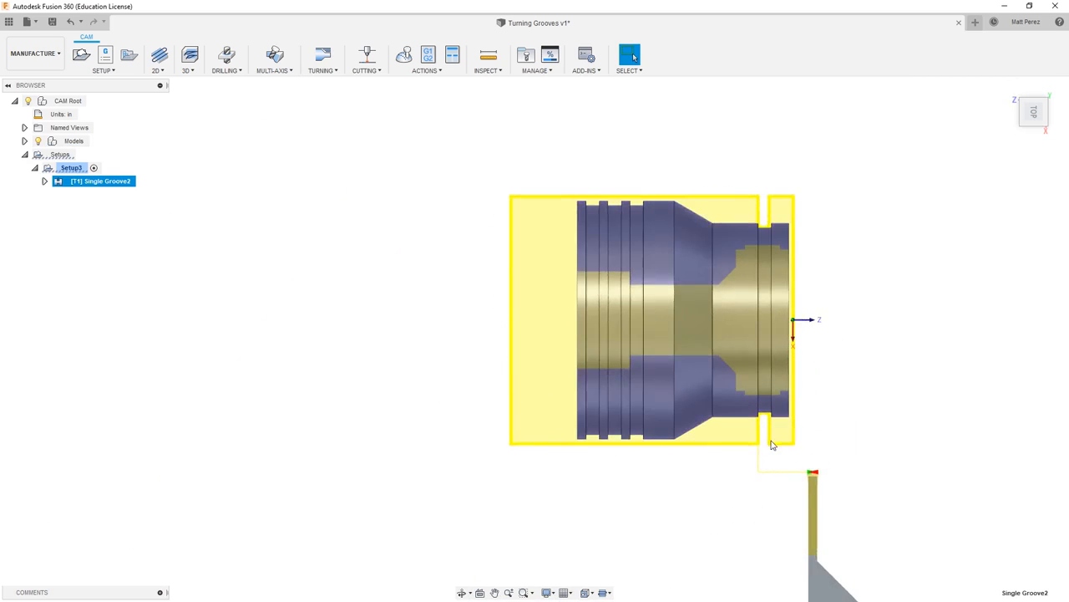
scroll(757, 410, "up", 5)
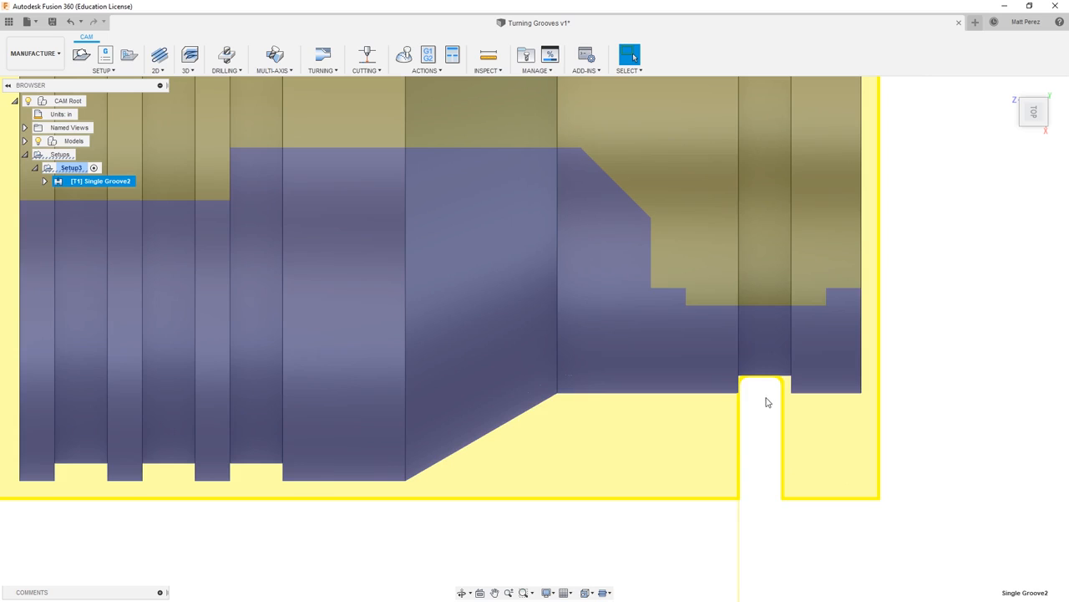
scroll(766, 399, "up", 2)
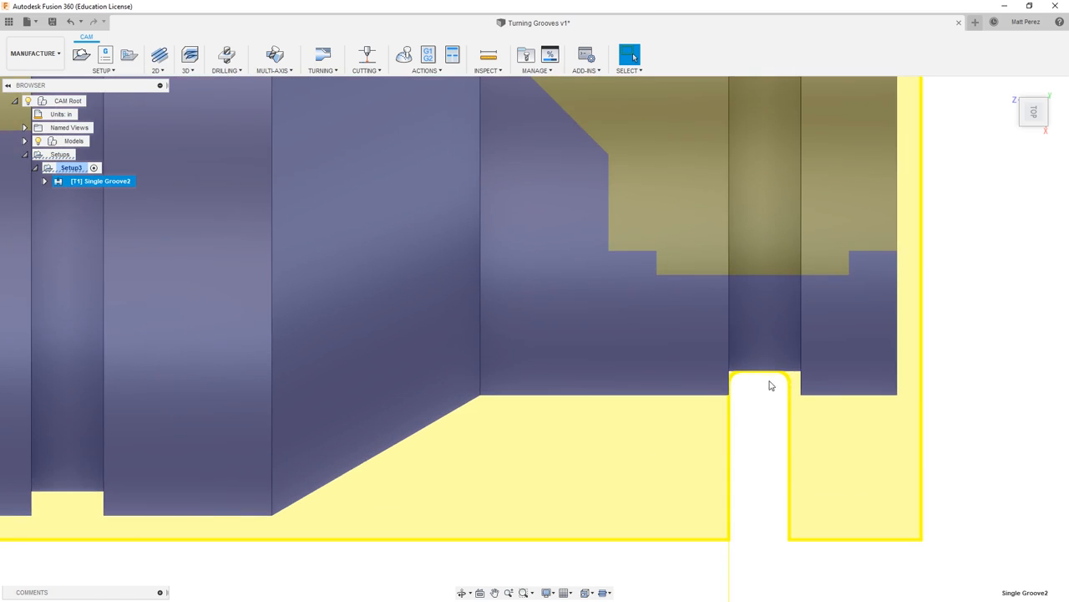
scroll(760, 383, "up", 1)
scroll(719, 384, "up", 1)
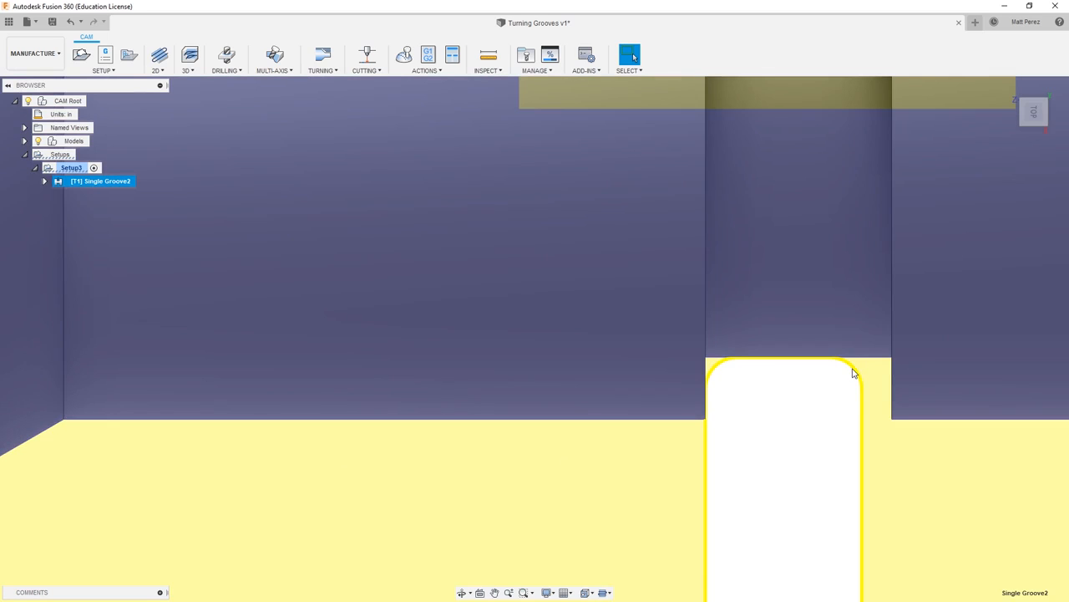
scroll(854, 391, "down", 2)
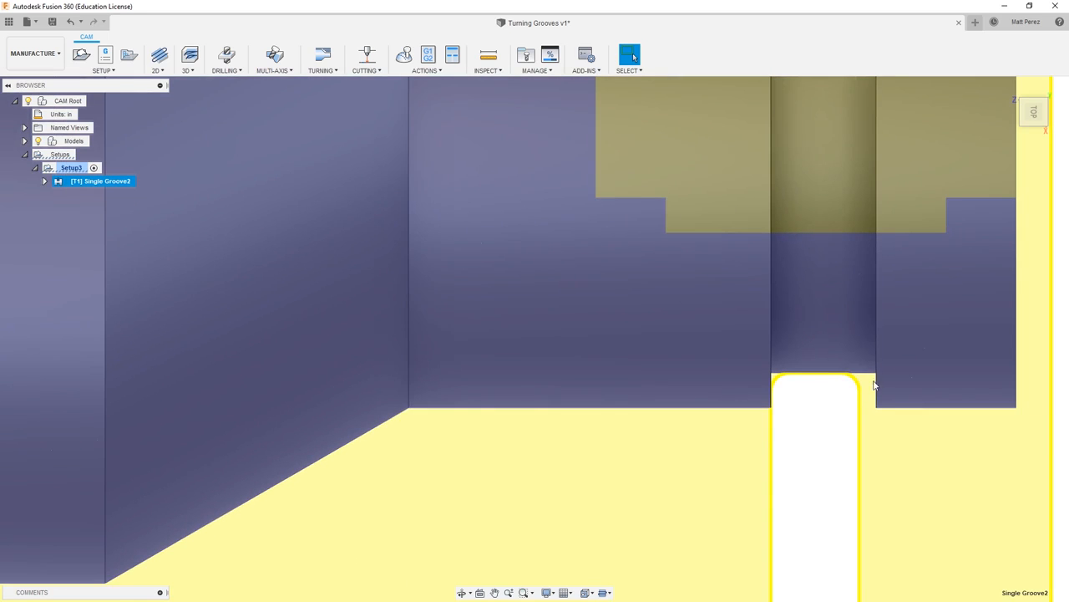
scroll(869, 385, "down", 2)
scroll(850, 432, "down", 5)
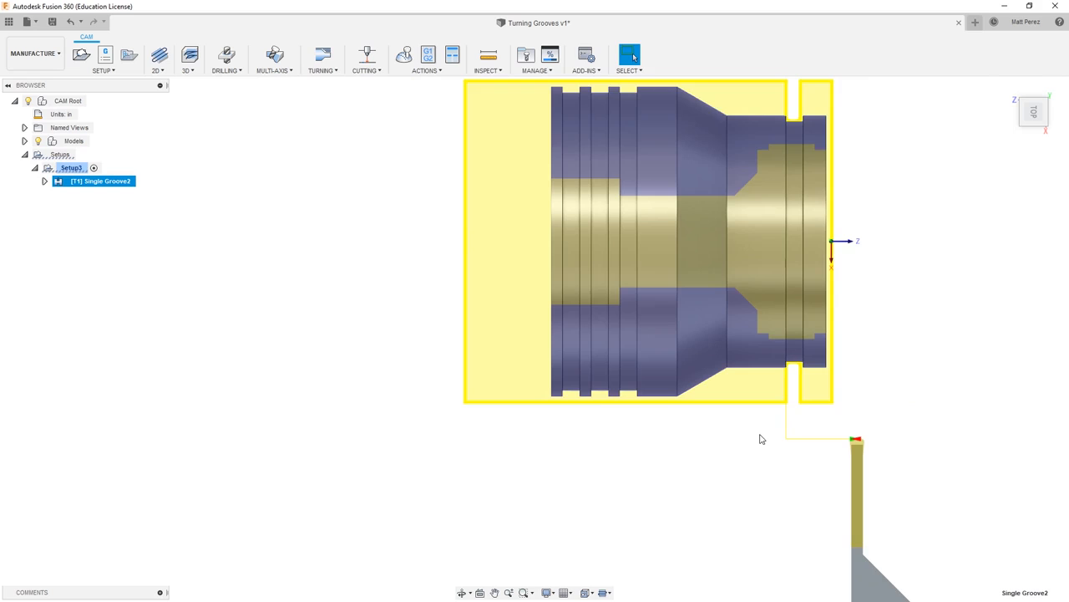
scroll(836, 423, "up", 2)
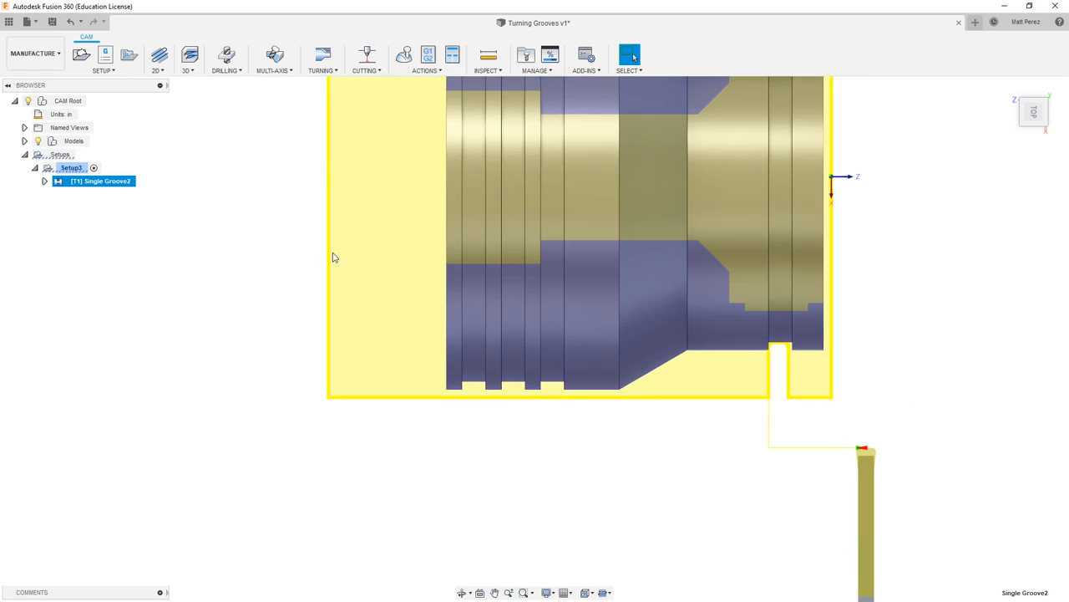
Open the single groove operation's tool for editing and set its insert unit to Inches
right_click(111, 184)
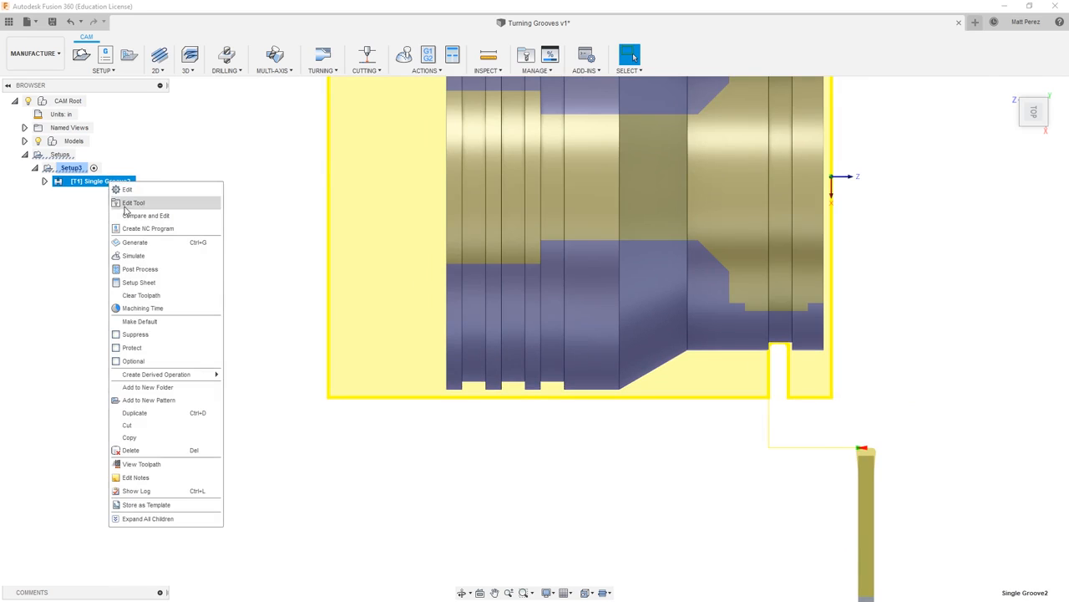
left_click(129, 203)
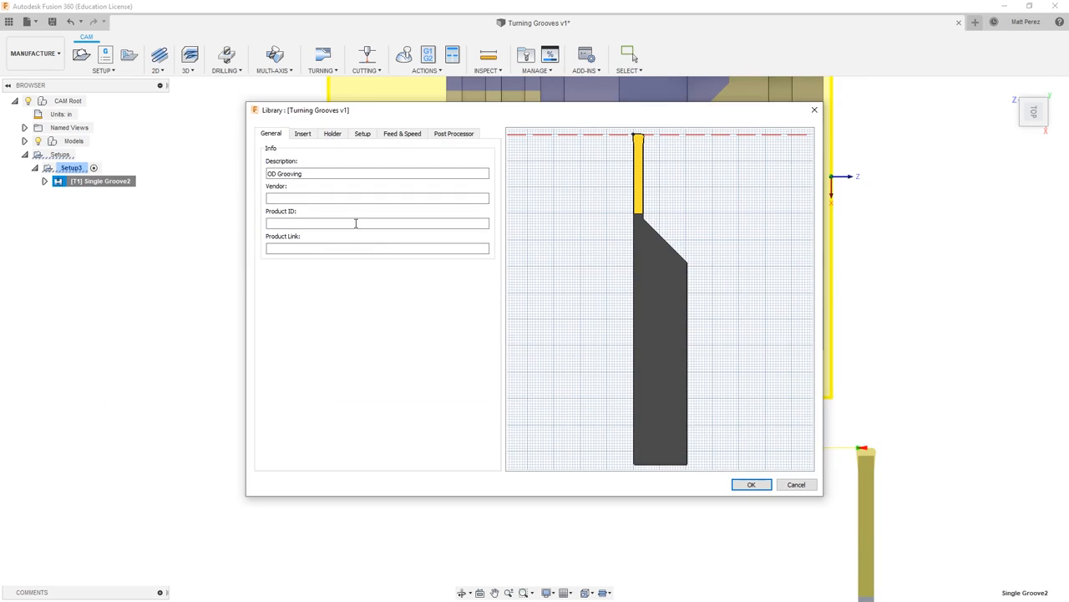
left_click(302, 134)
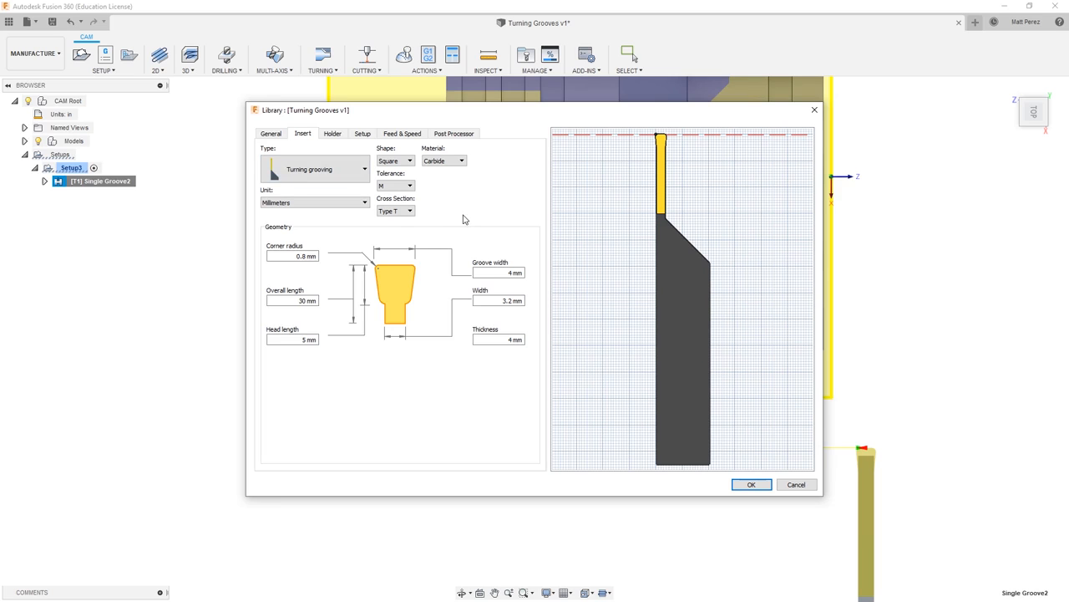
left_click(351, 207)
left_click(349, 208)
left_click(349, 208)
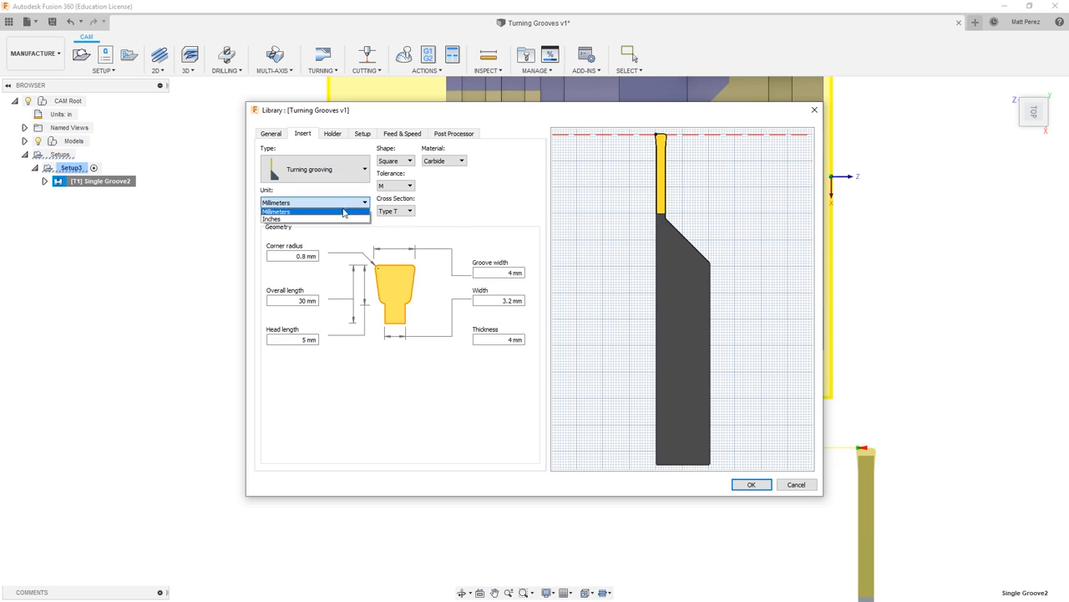
left_click(336, 221)
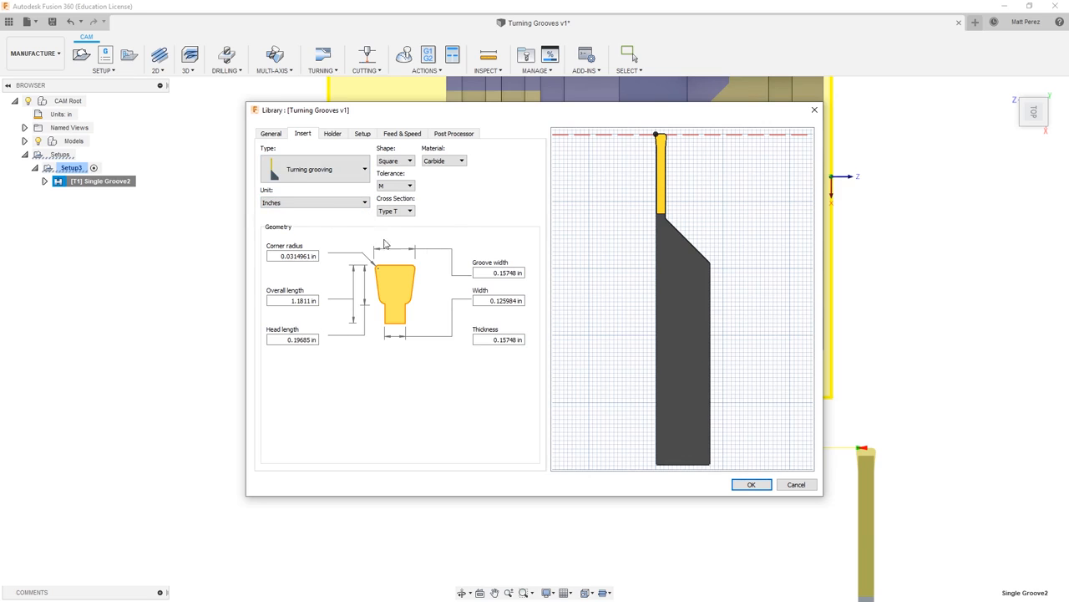
Set the insert's groove width to 0.1875 in and corner radius to 0.02 in, overriding the operation's feeds and speeds with the tool's
left_click_drag(503, 272, 536, 274)
type("8")
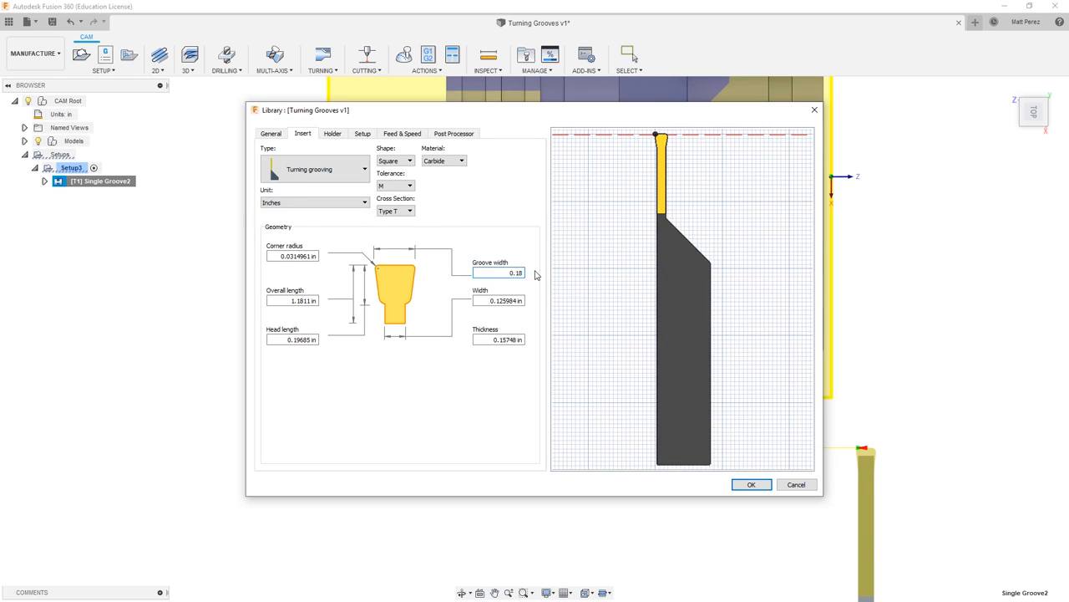
type("75")
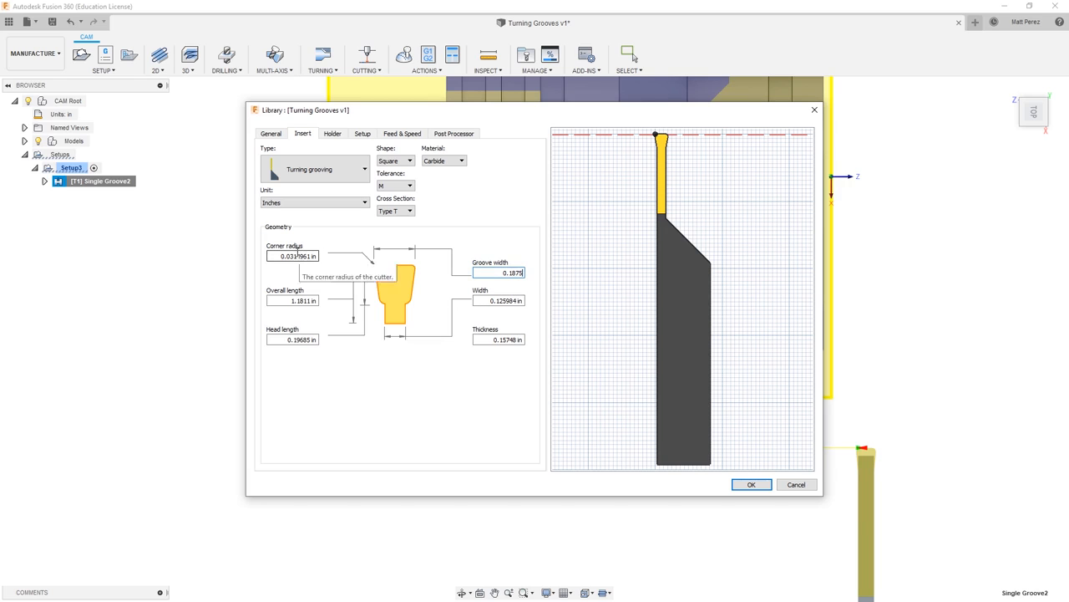
left_click_drag(294, 255, 311, 255)
key("BackSpace")
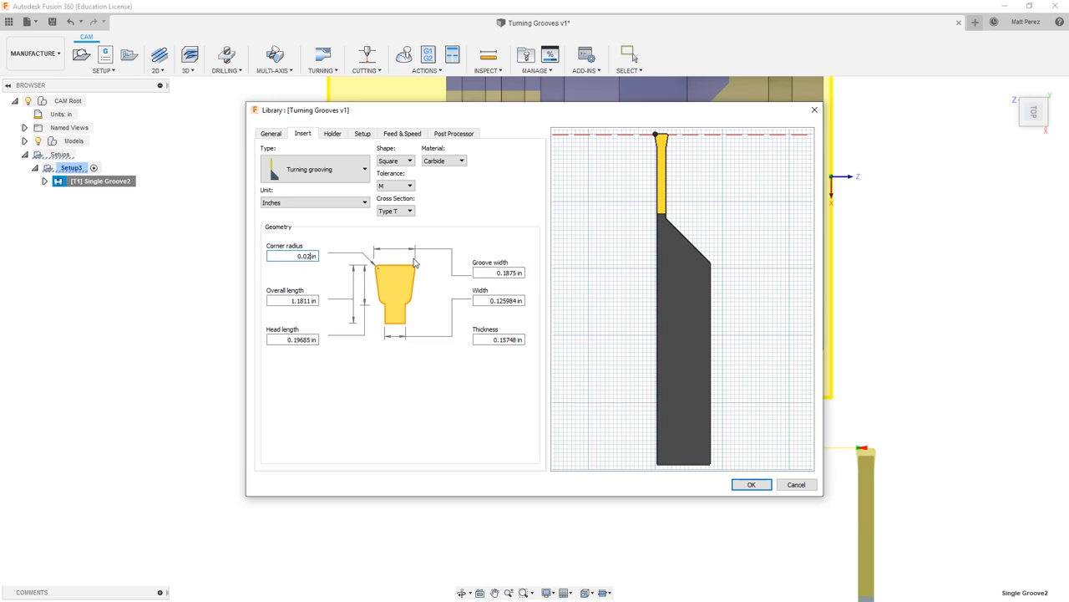
left_click(751, 485)
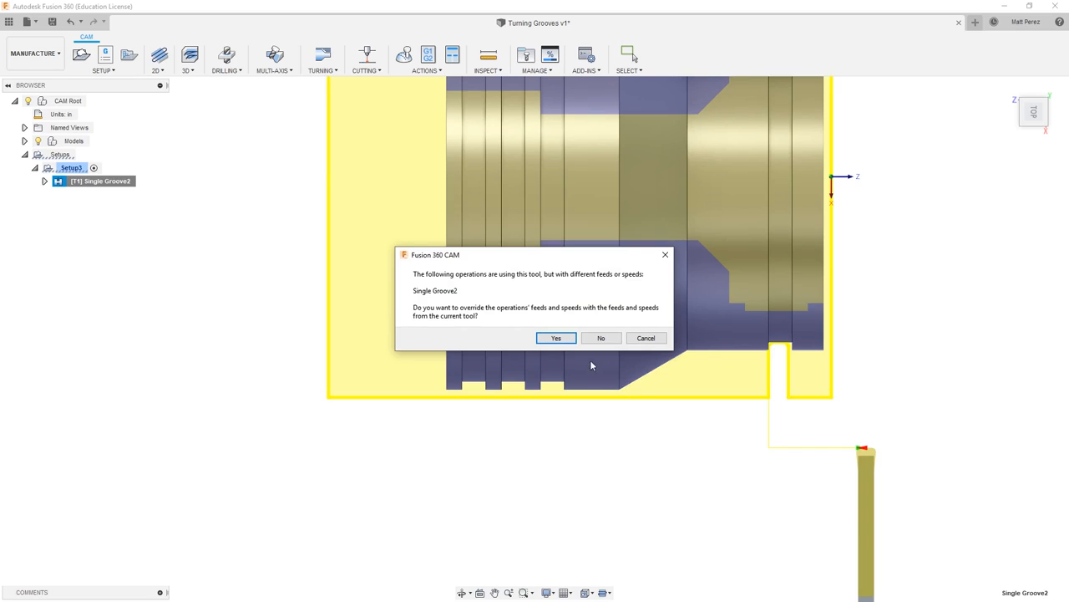
left_click(556, 337)
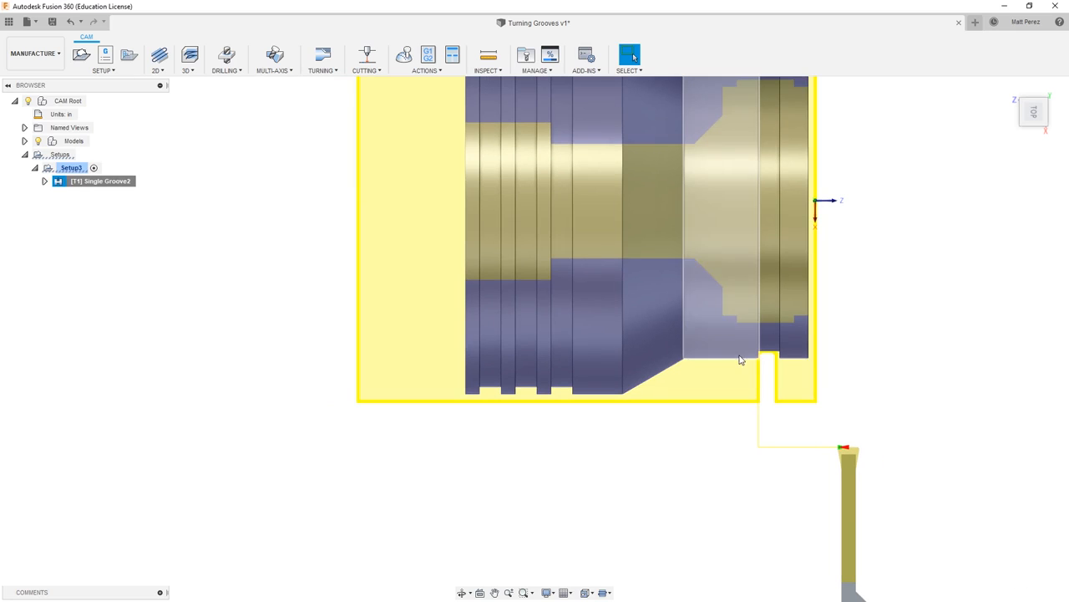
Check the updated groove cut up close and play the stock simulation of the single groove toolpath
scroll(768, 361, "up", 8)
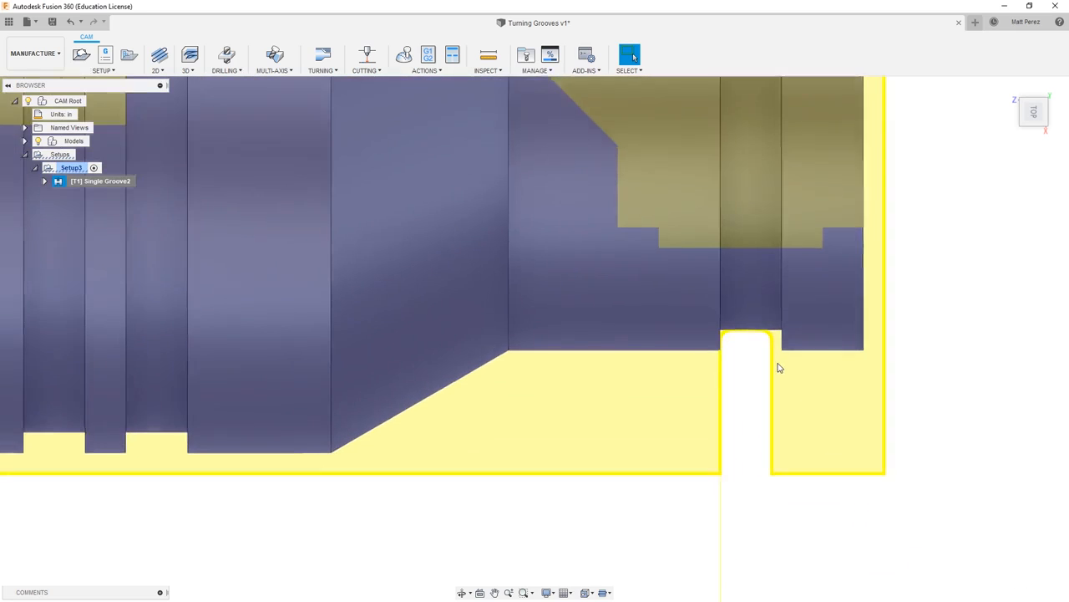
scroll(794, 393, "down", 8)
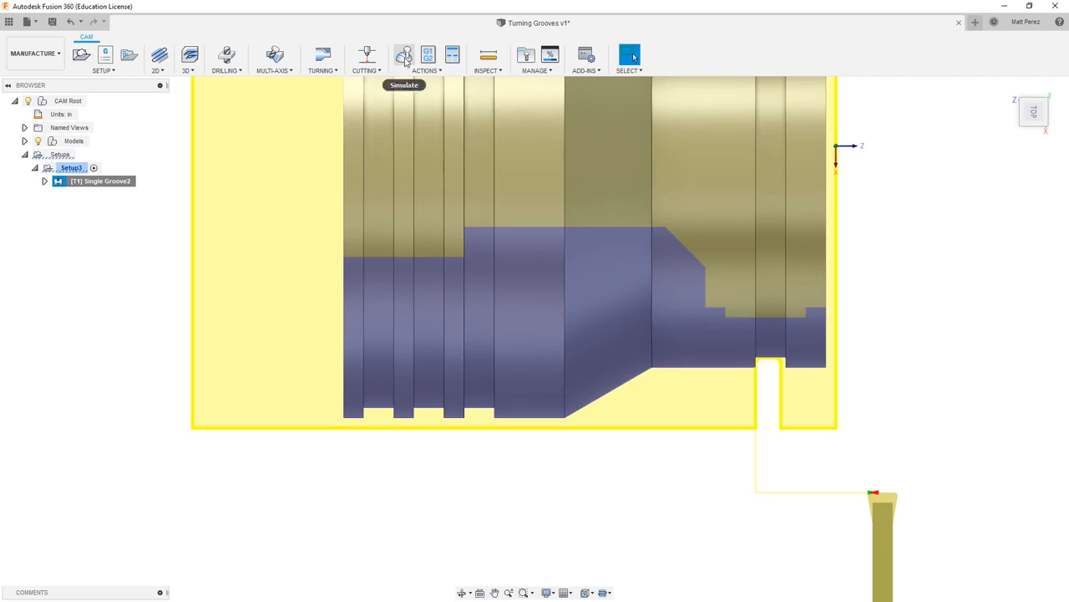
left_click(403, 55)
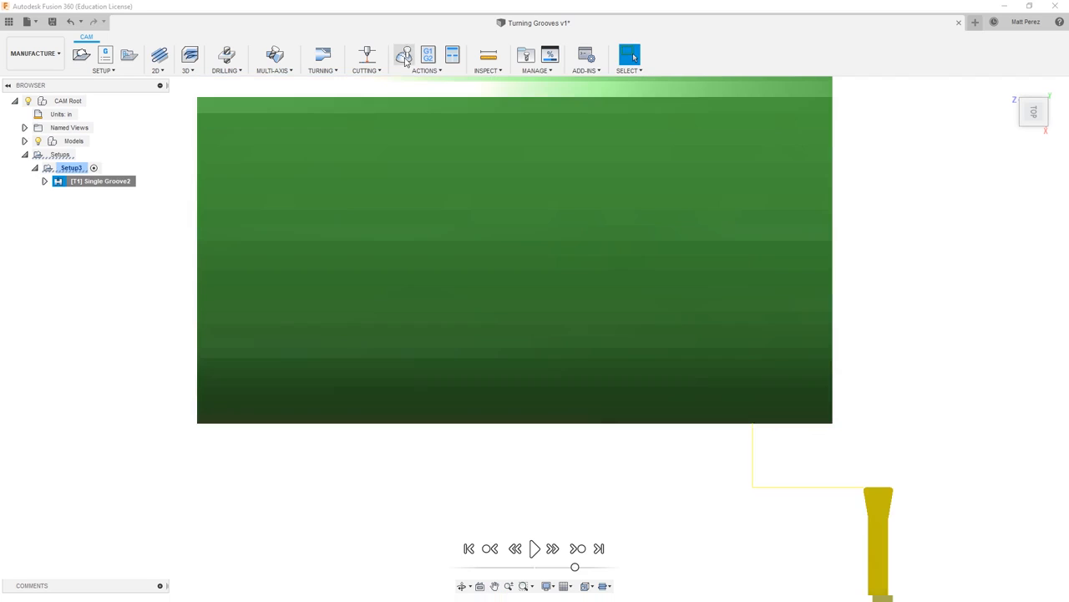
left_click(533, 548)
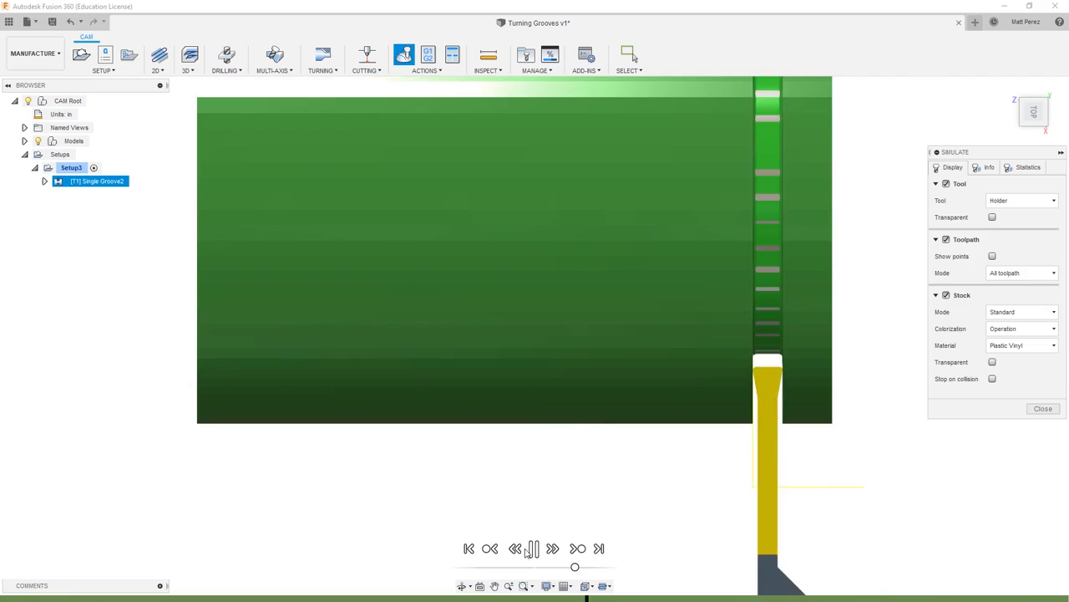
Make the simulated stock transparent, compare the finished groove cut and its corners with the model up close, and exit the simulation
left_click(993, 361)
scroll(764, 365, "up", 5)
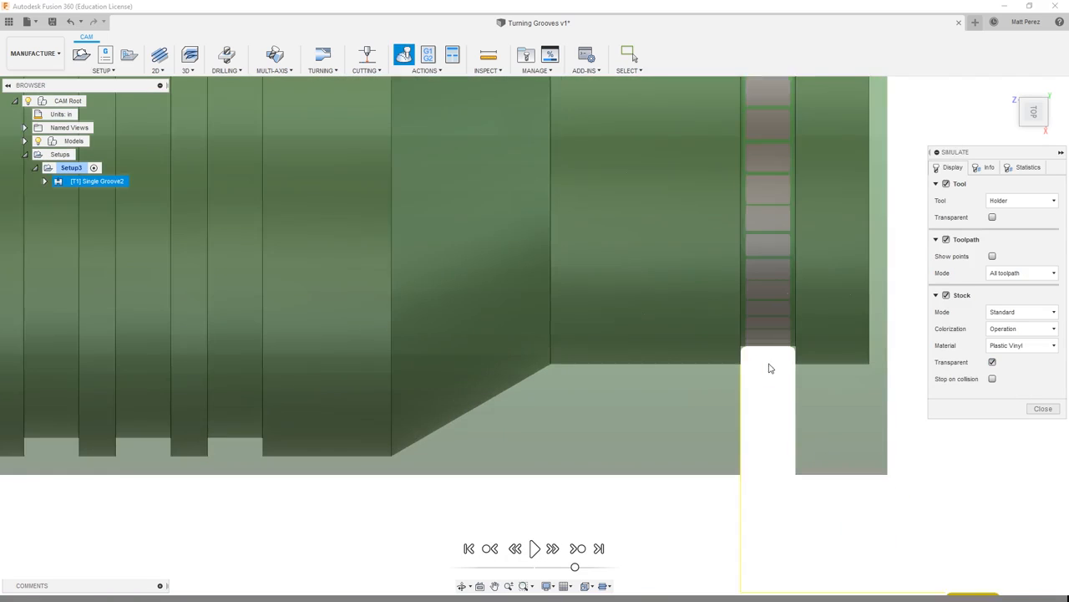
scroll(787, 365, "up", 2)
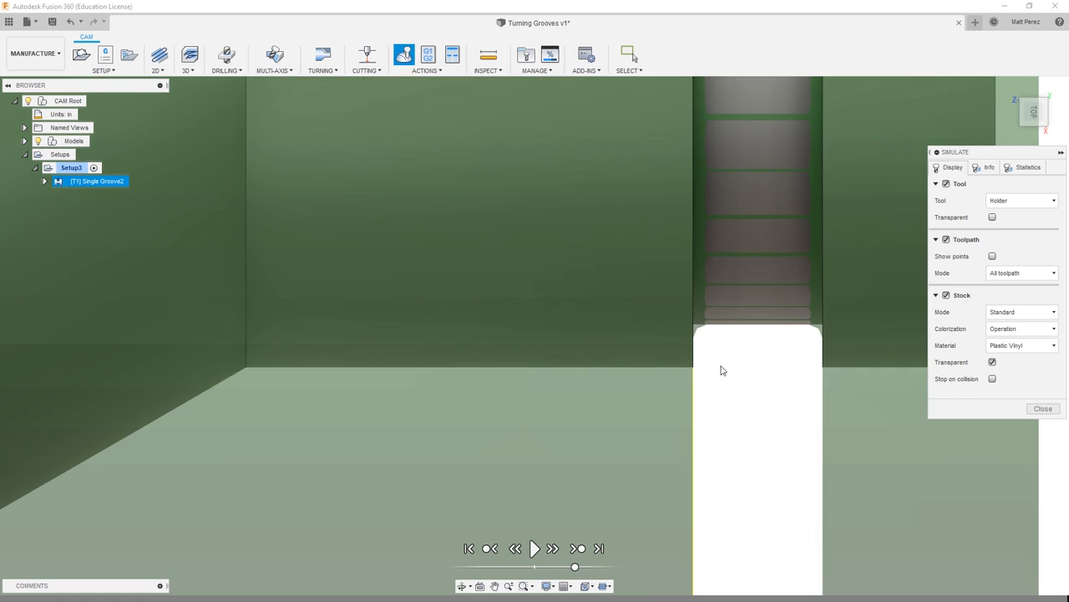
scroll(718, 361, "down", 8)
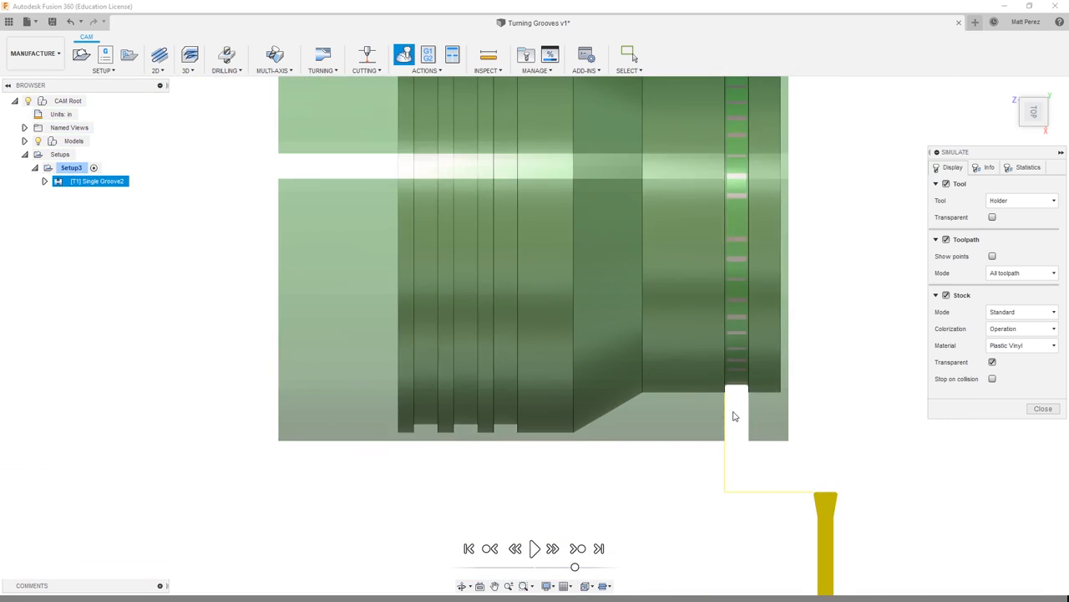
scroll(734, 416, "down", 2)
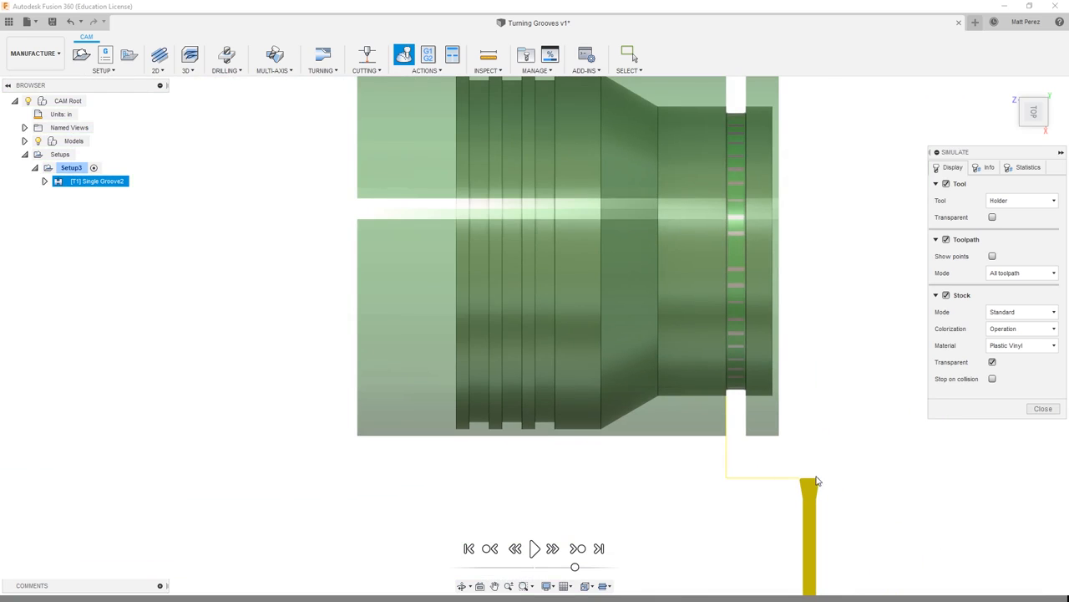
middle_click_drag(707, 516, 680, 450, "shift")
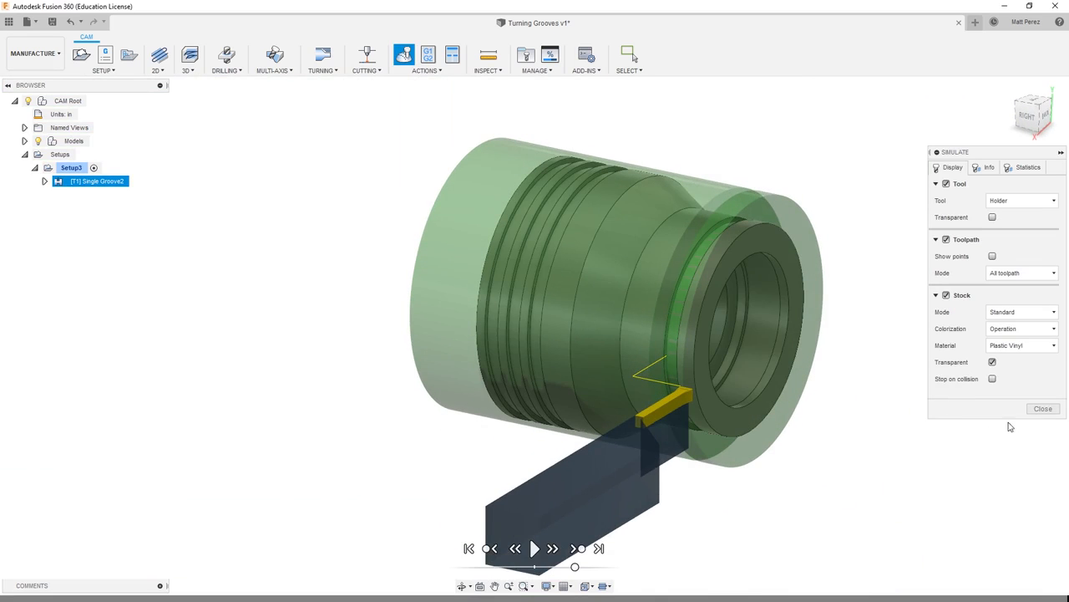
left_click(1043, 408)
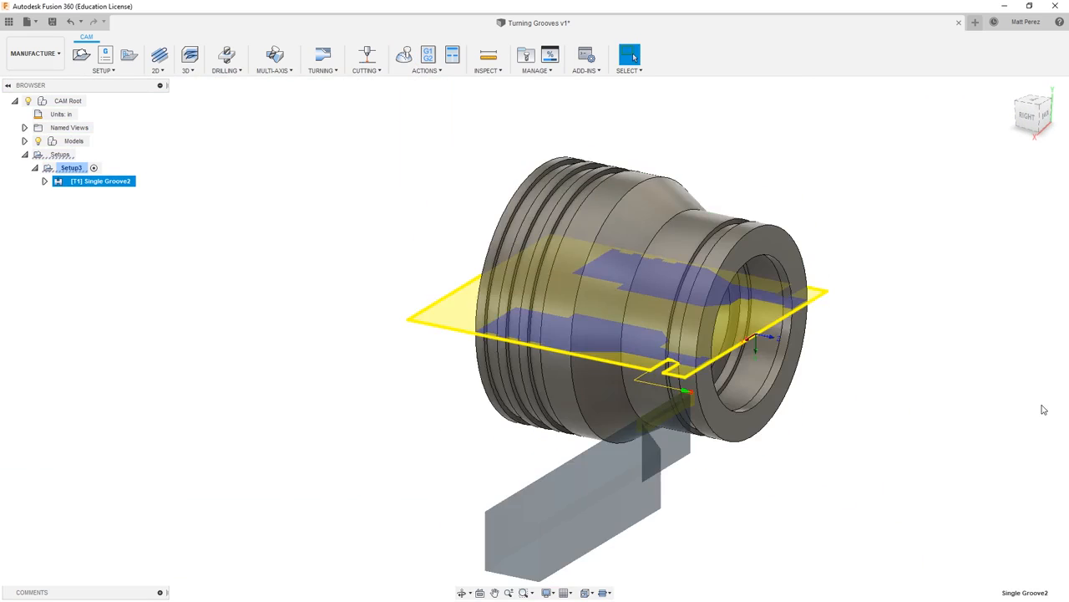
Deselect the single groove toolpath, return the part to the home view, and save the design
middle_click_drag(911, 359, 914, 411, "shift")
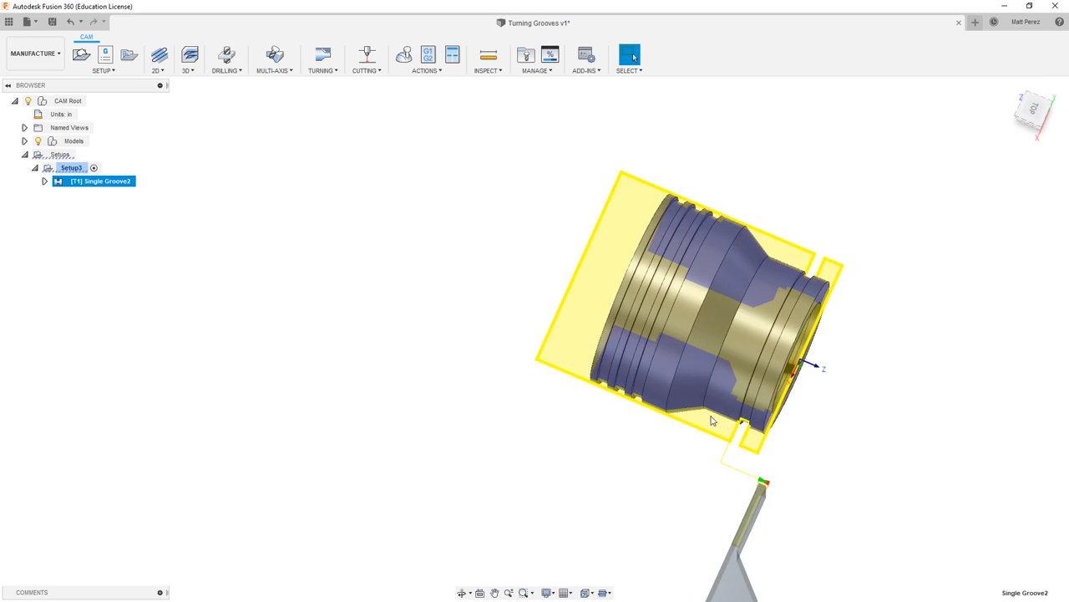
left_click(840, 446)
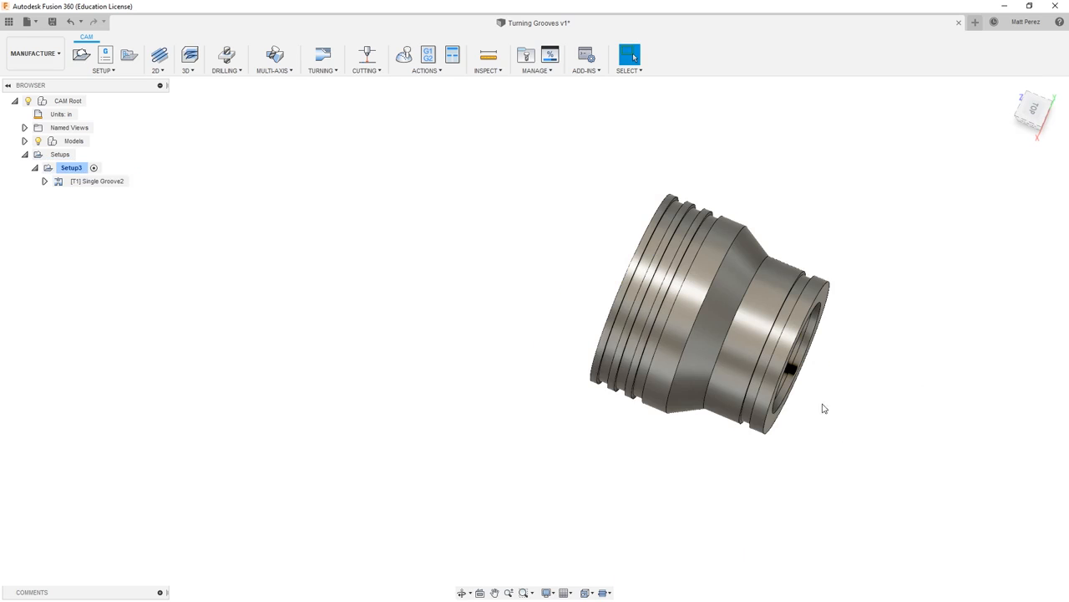
left_click(1009, 86)
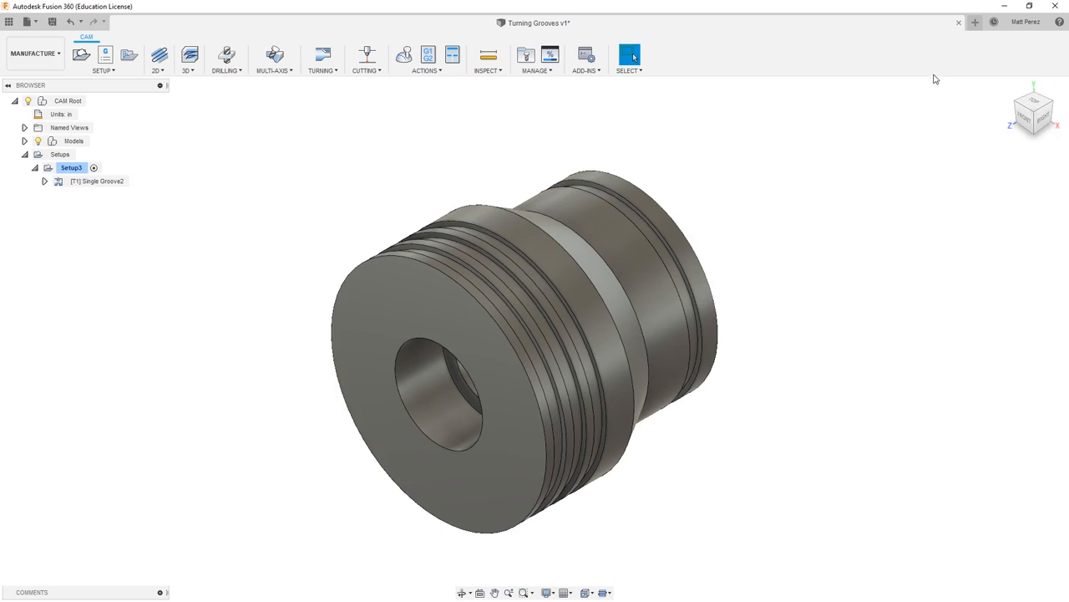
left_click(54, 22)
left_click(531, 318)
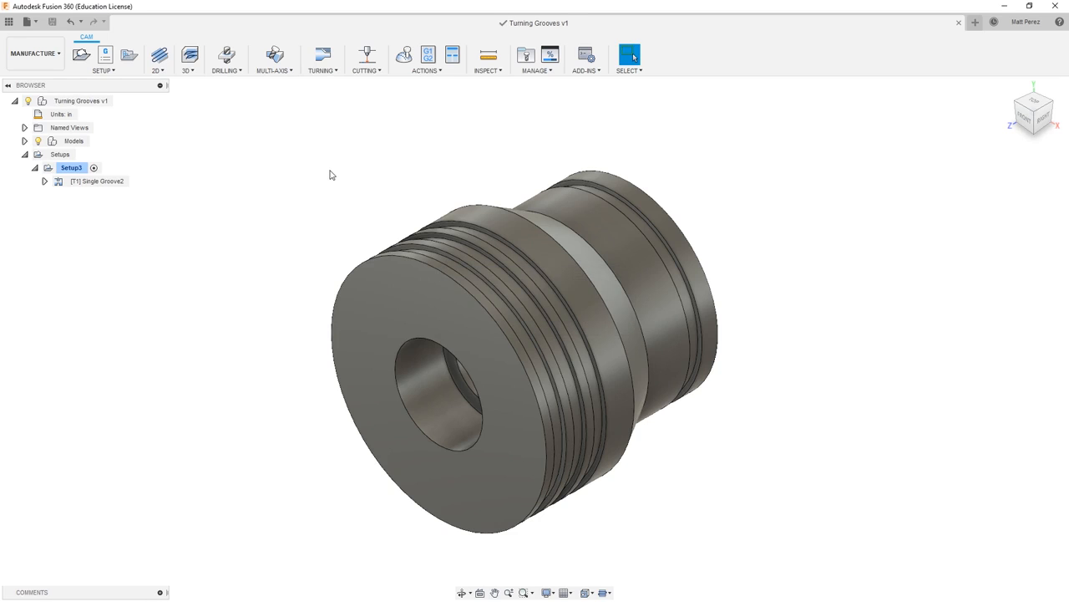